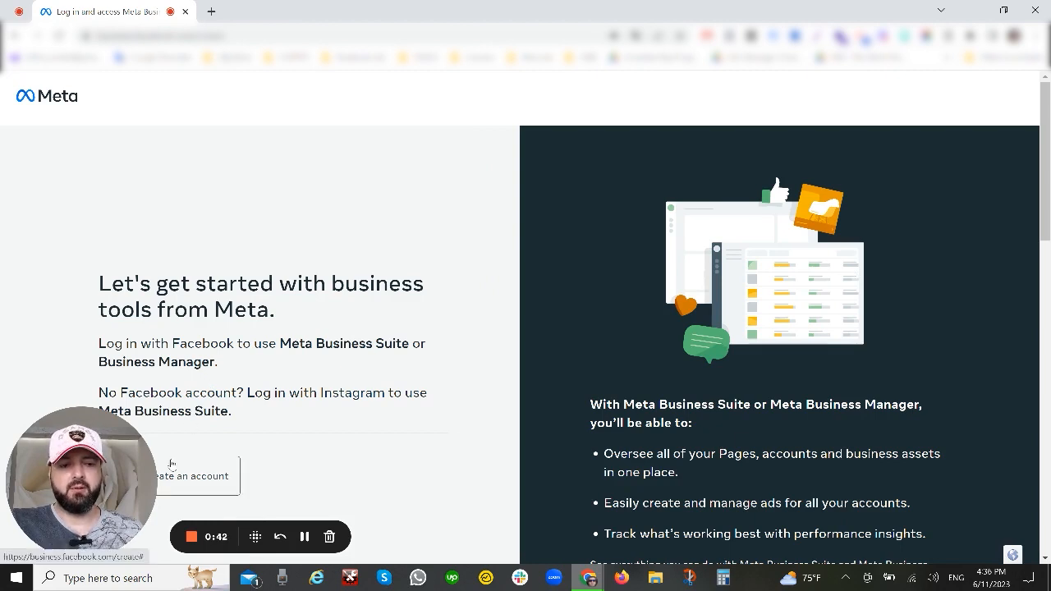
pyautogui.moveTo(65, 501); pyautogui.dragTo(744, 171)
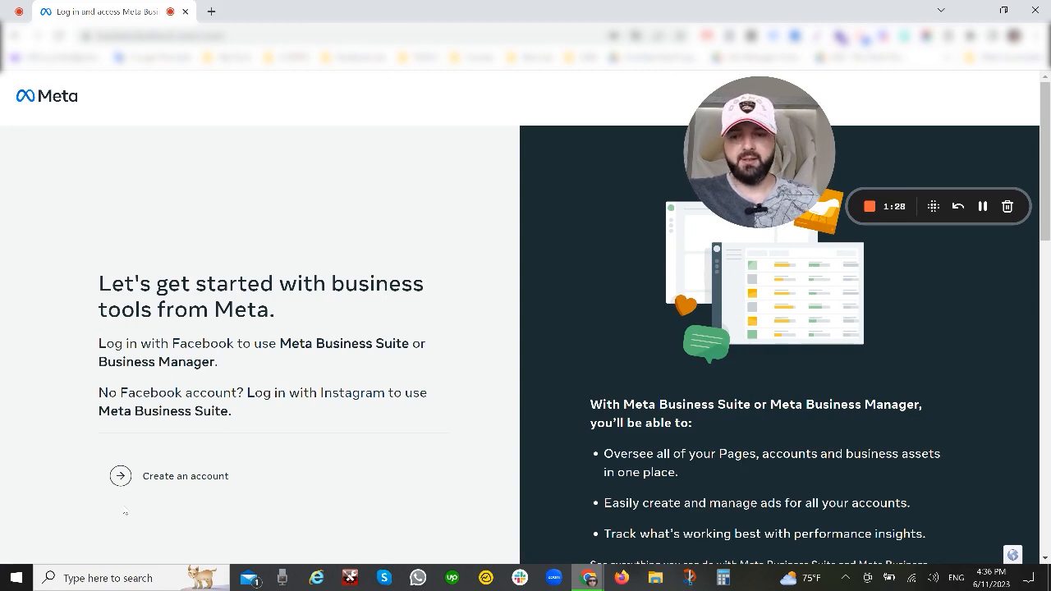
# Step: Create a business account named Georgi' Home, fill in the owner's business email, and submit the form
pyautogui.click(121, 477)
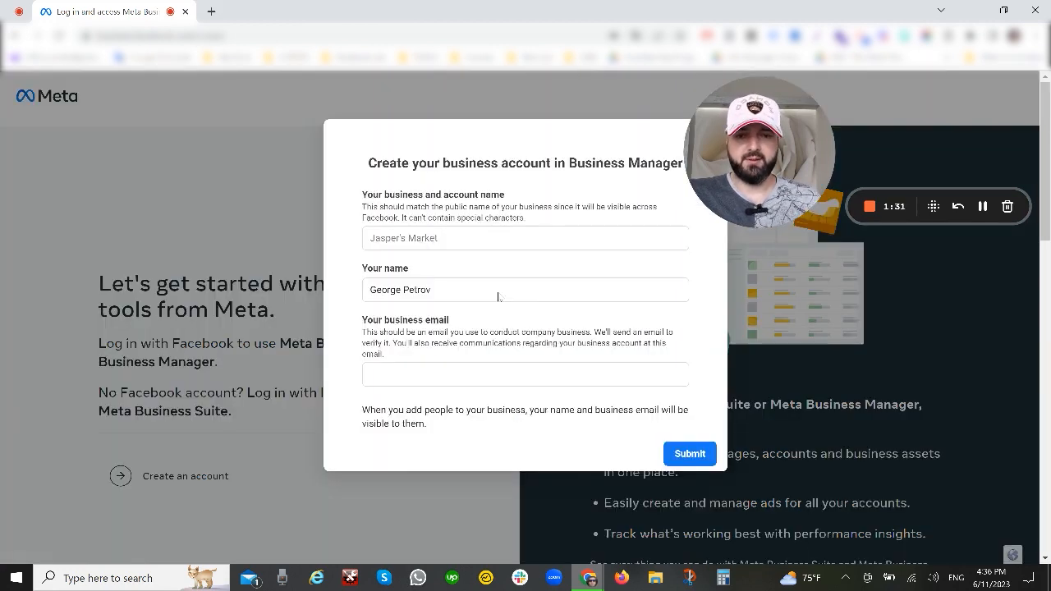
pyautogui.click(488, 238)
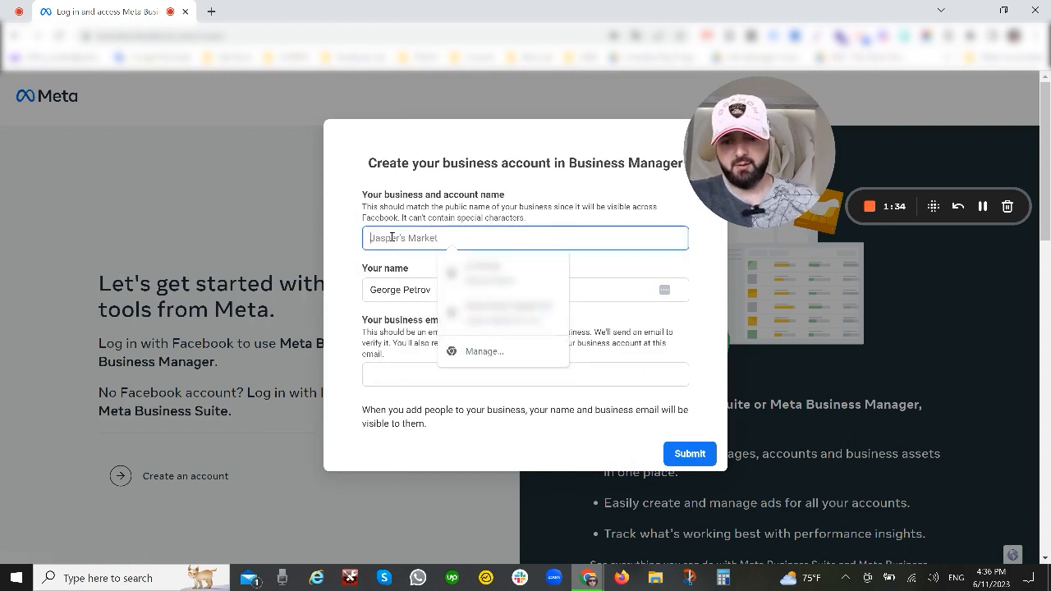
pyautogui.write("Georgi' Home")
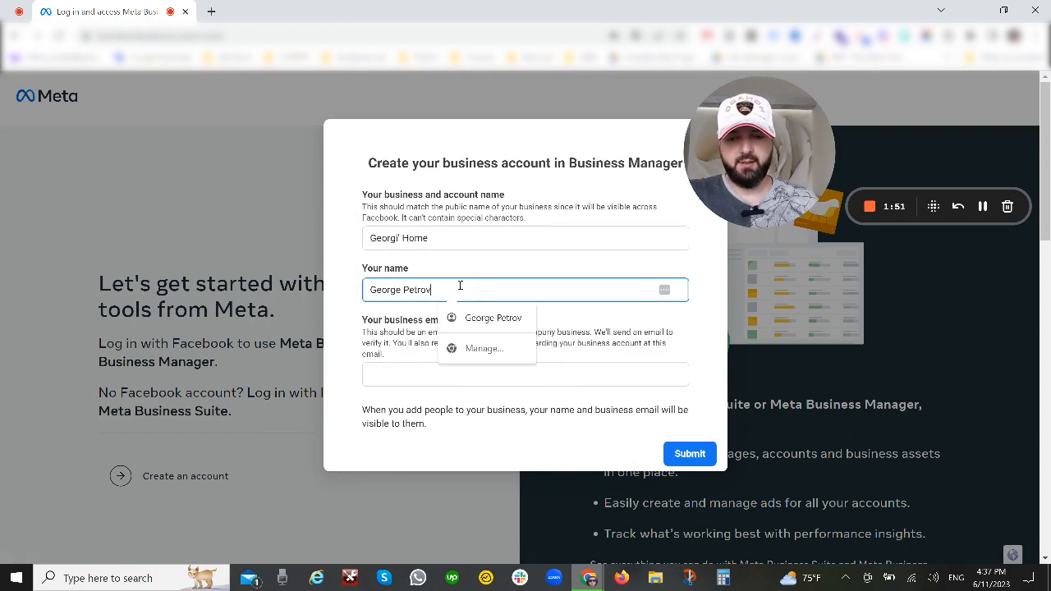
pyautogui.click(400, 375)
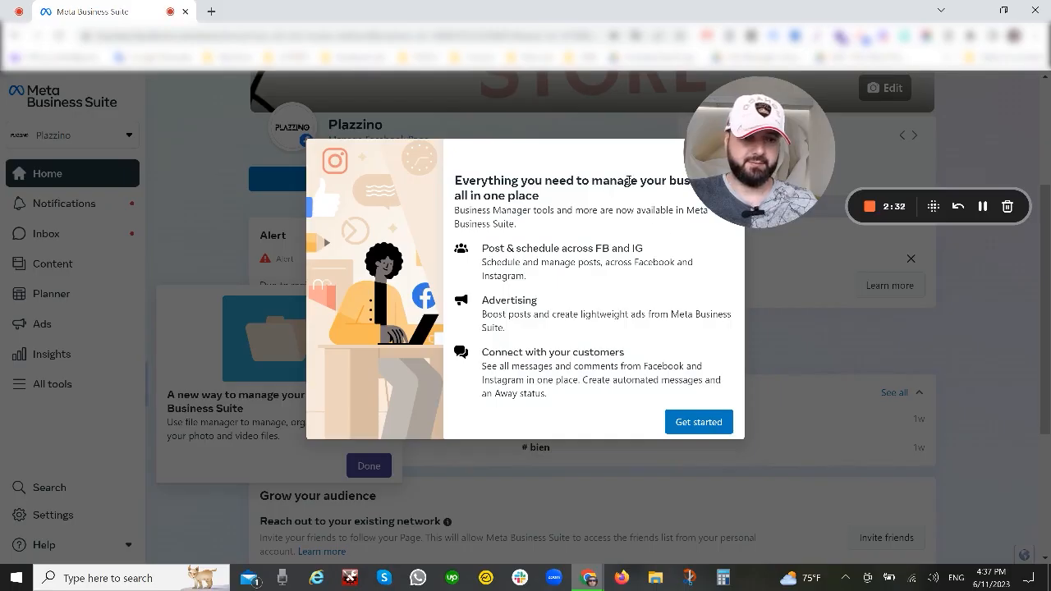
# Step: Dismiss the welcome message and open the Business settings of the Georgi' Home business account
pyautogui.click(723, 419)
pyautogui.click(101, 133)
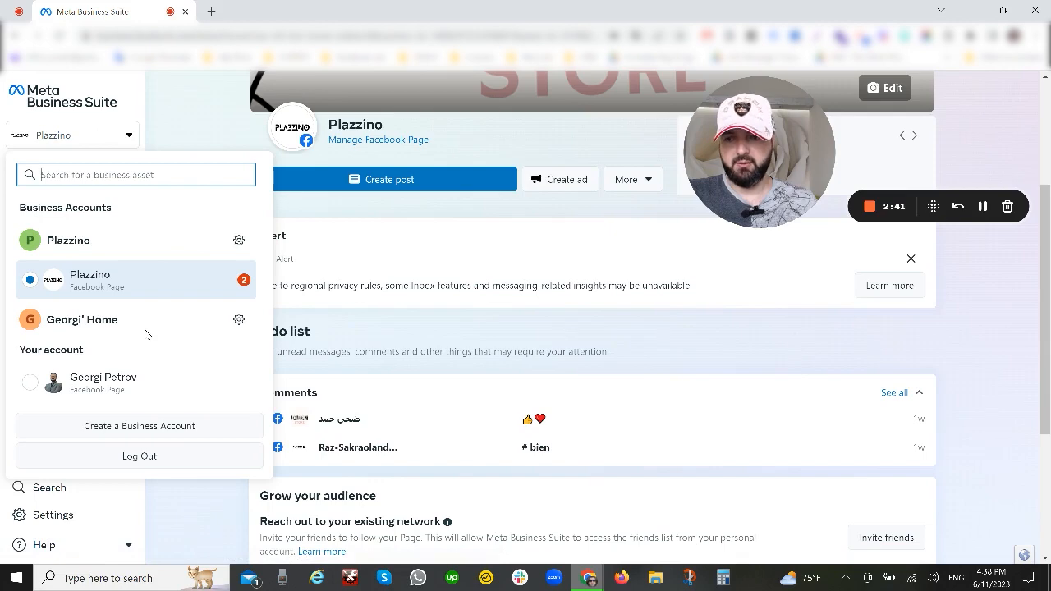
pyautogui.click(148, 334)
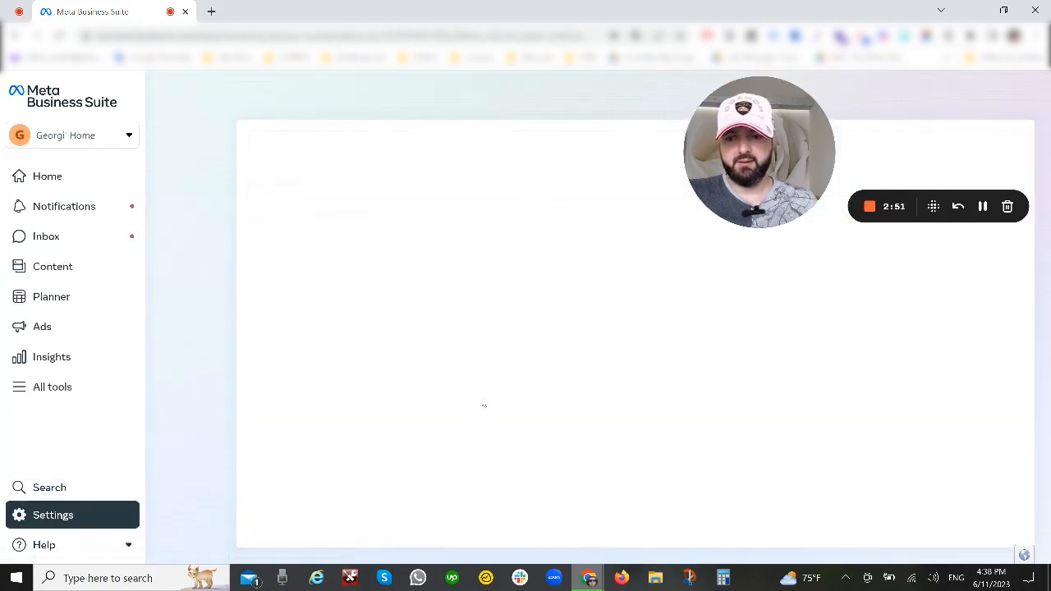
pyautogui.click(140, 294)
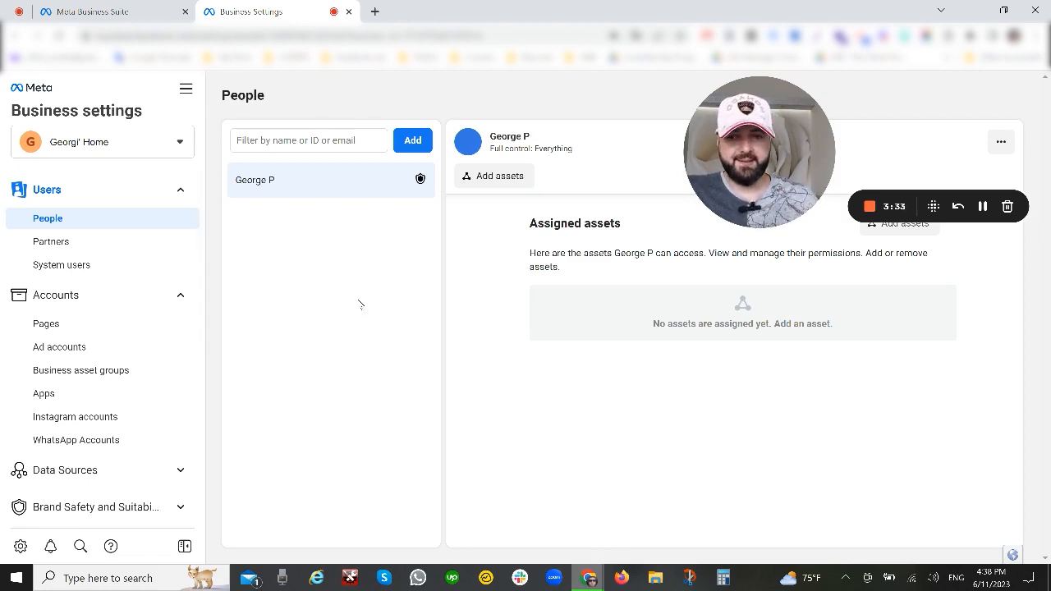
# Step: Review the People, Partners and System users sections of the business settings
pyautogui.click(326, 194)
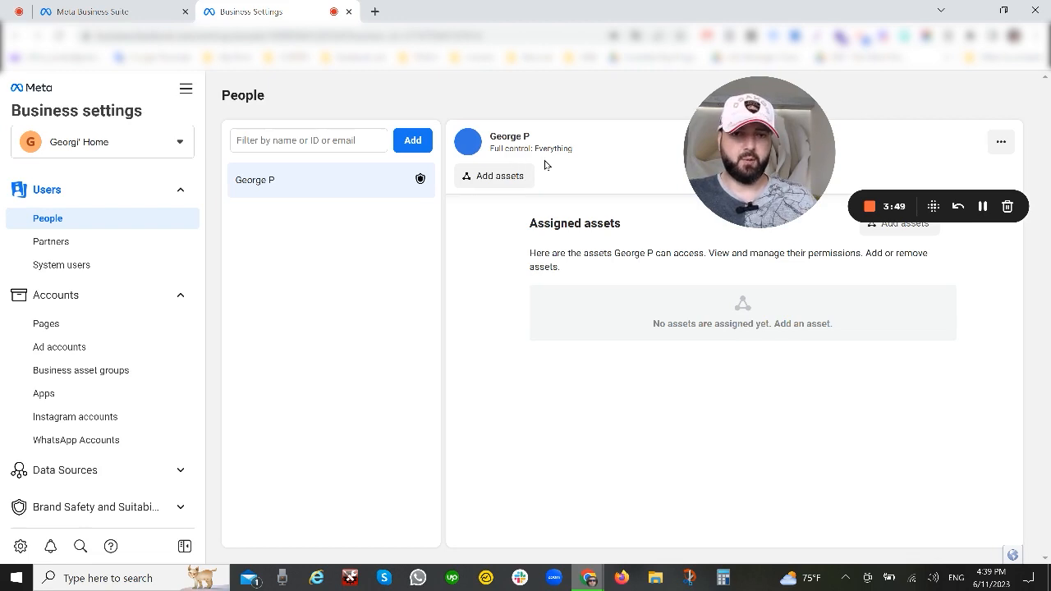
pyautogui.click(58, 251)
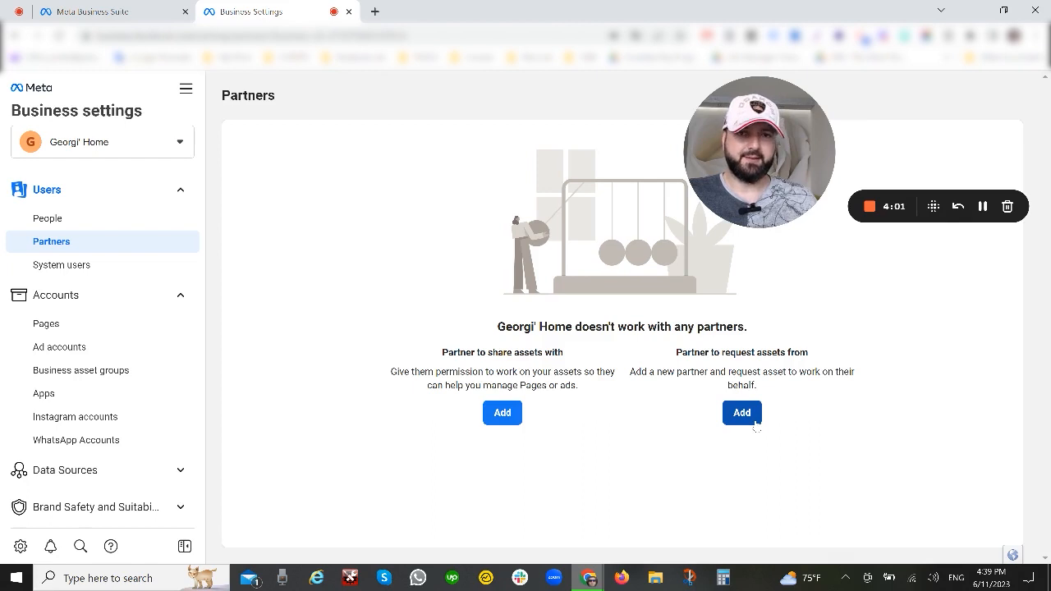
pyautogui.click(113, 265)
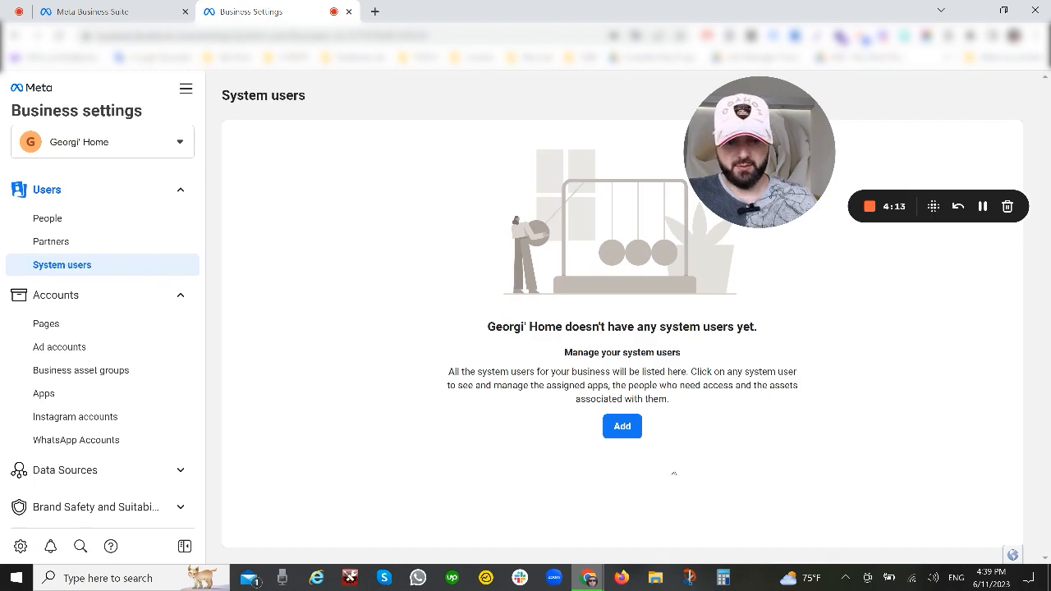
pyautogui.moveTo(449, 371); pyautogui.dragTo(650, 421)
pyautogui.click(457, 395)
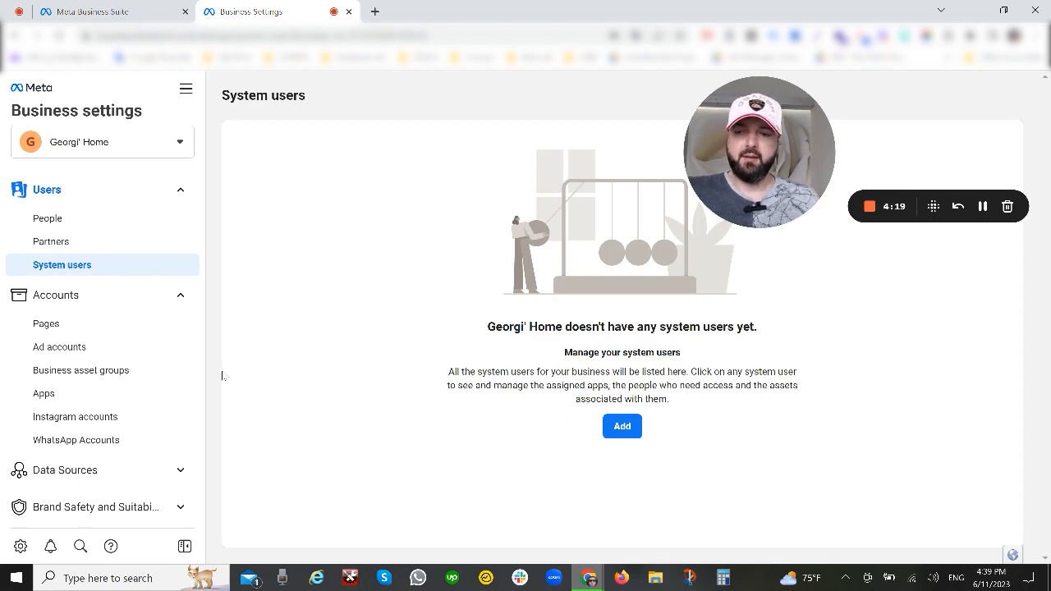
pyautogui.click(79, 329)
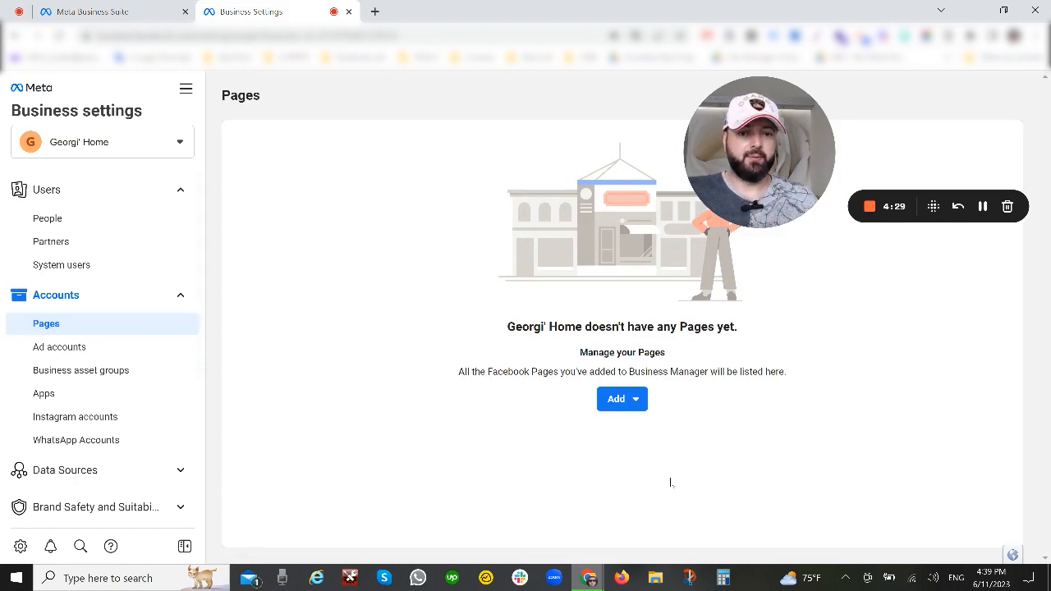
pyautogui.click(653, 406)
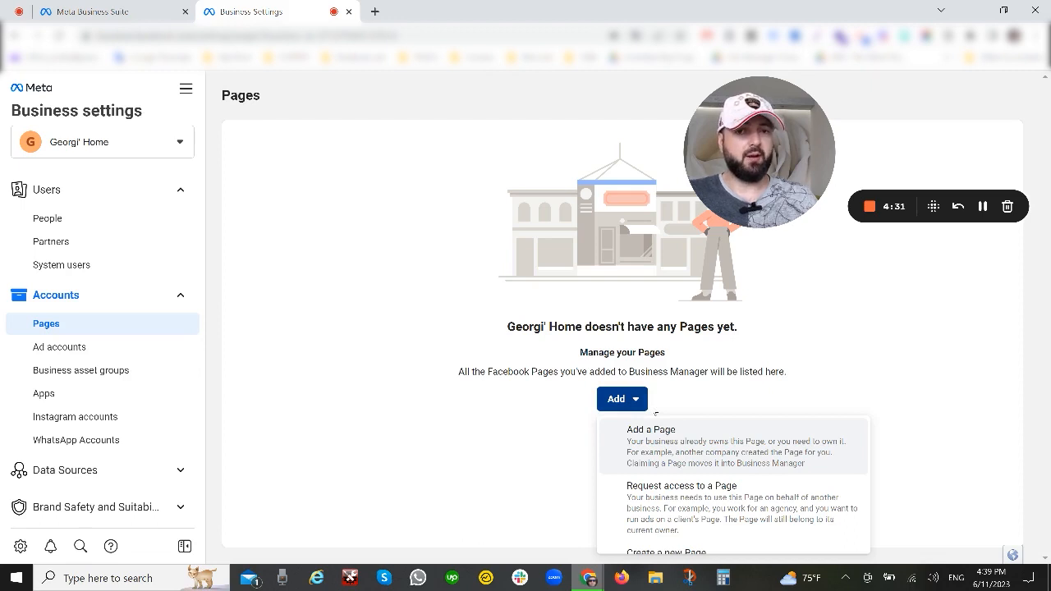
pyautogui.scroll(-1, 839, 461)
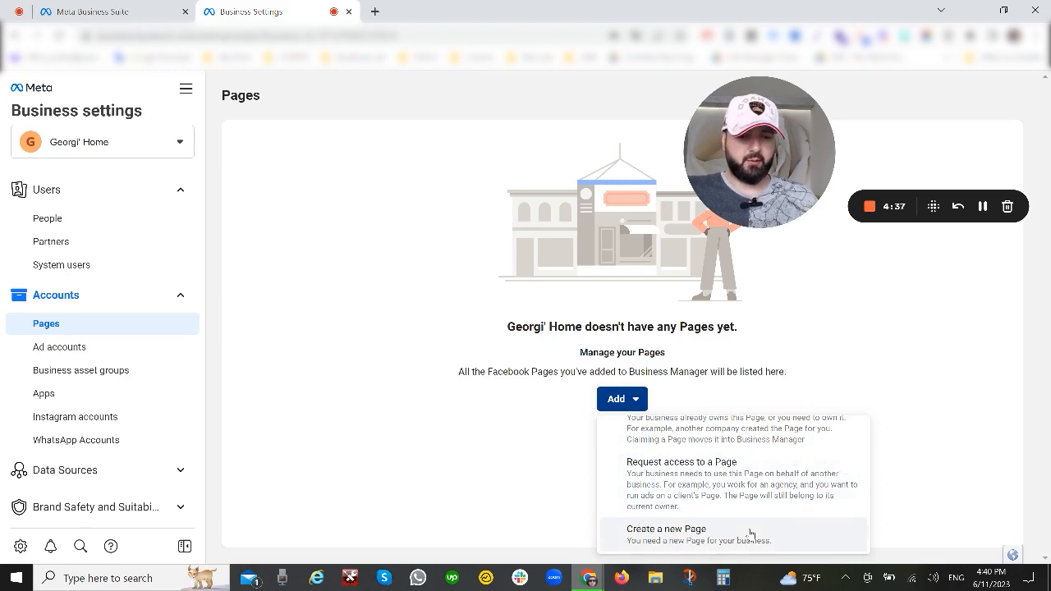
pyautogui.scroll(1, 766, 526)
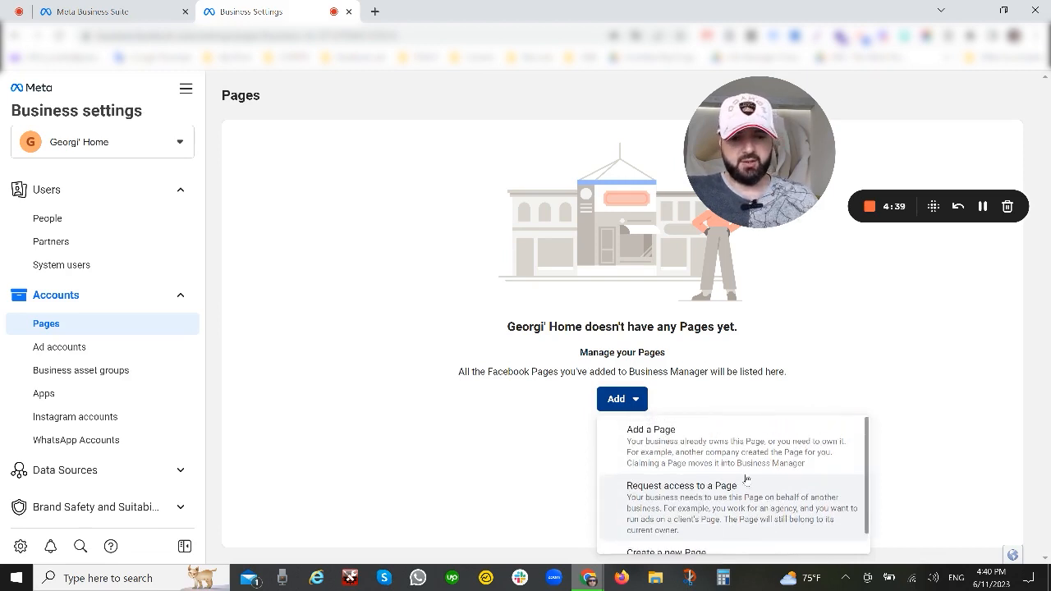
pyautogui.click(693, 460)
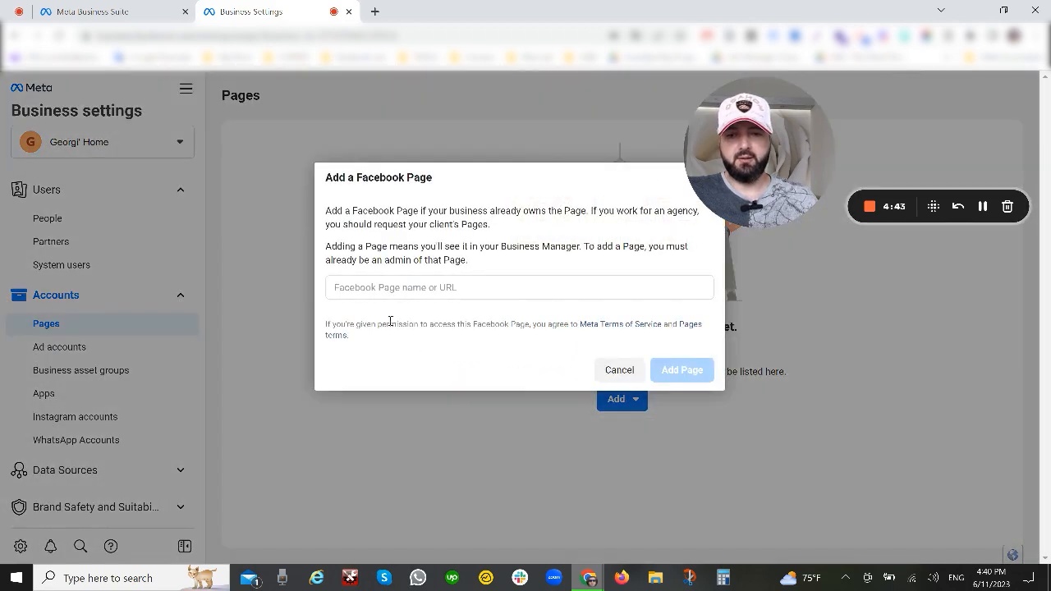
pyautogui.click(380, 290)
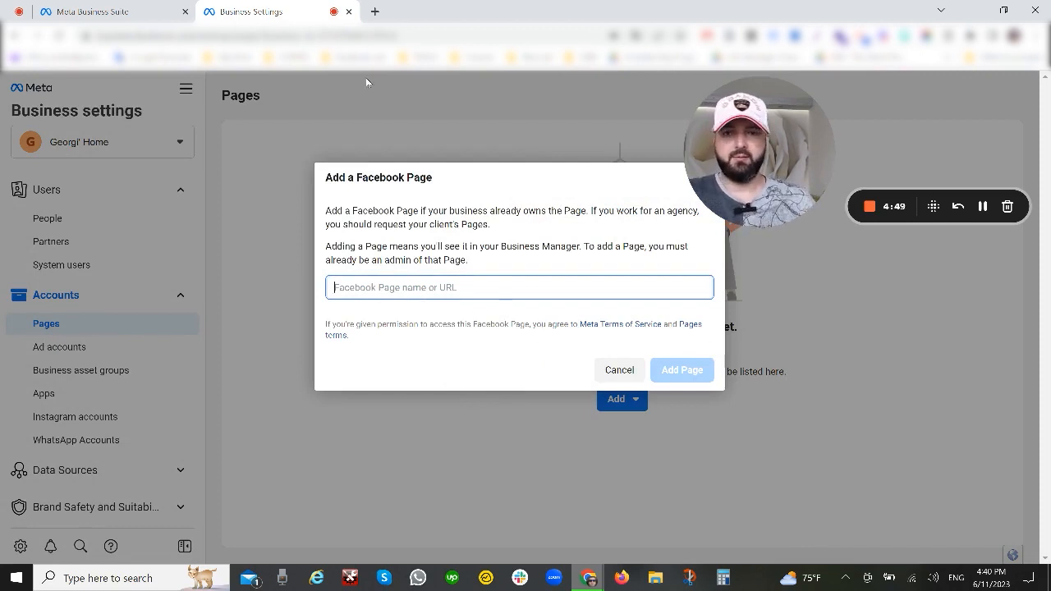
pyautogui.click(374, 12)
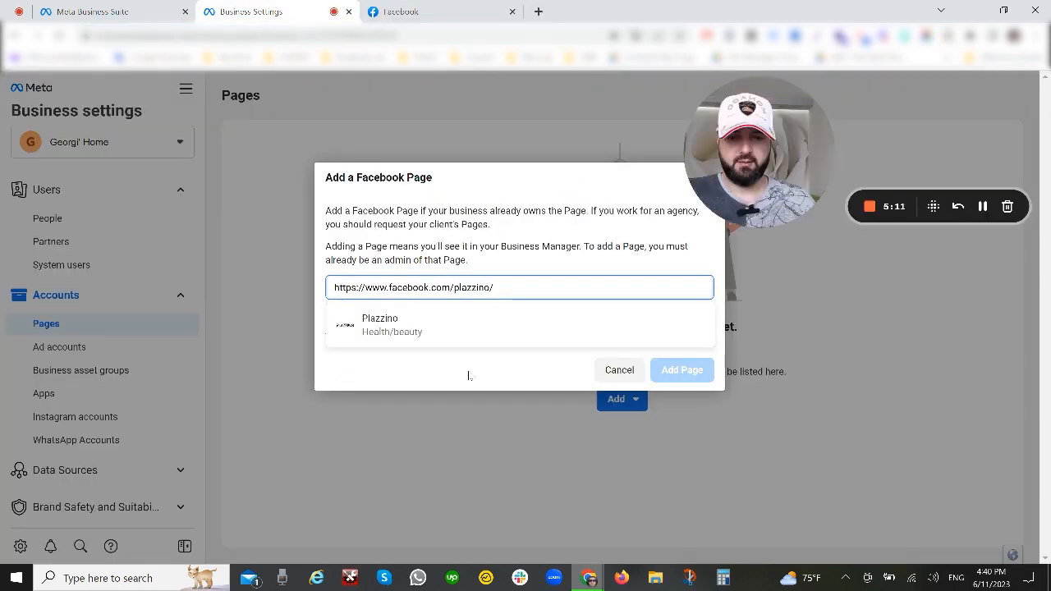
pyautogui.click(382, 335)
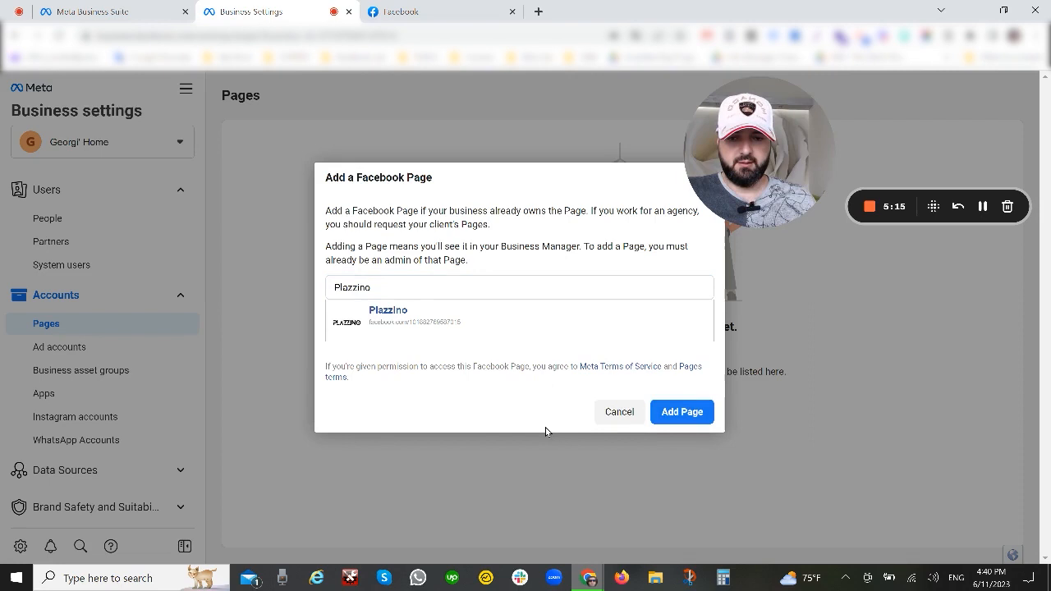
pyautogui.click(674, 416)
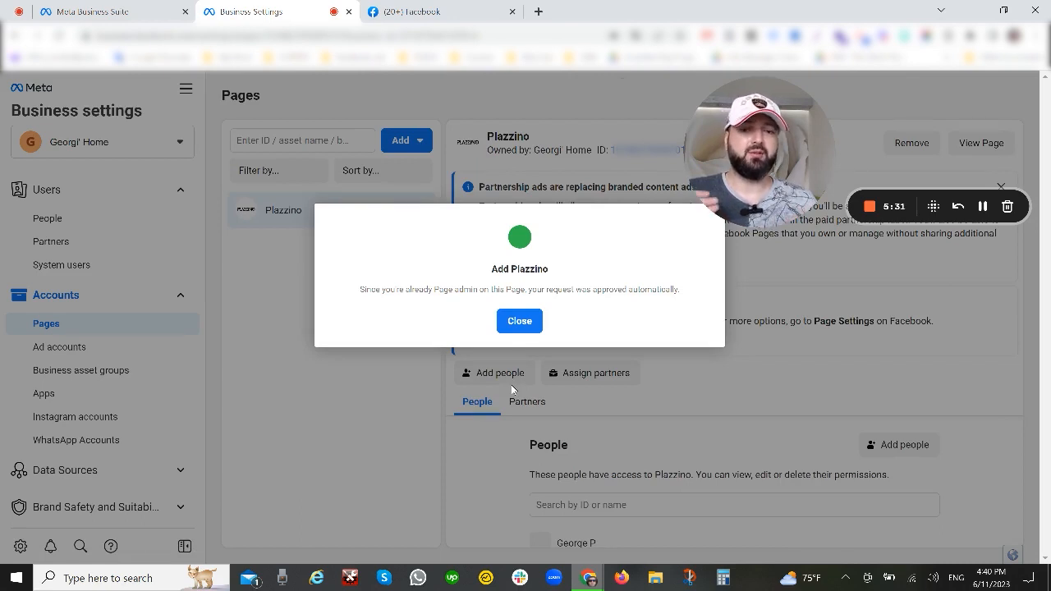
pyautogui.click(516, 321)
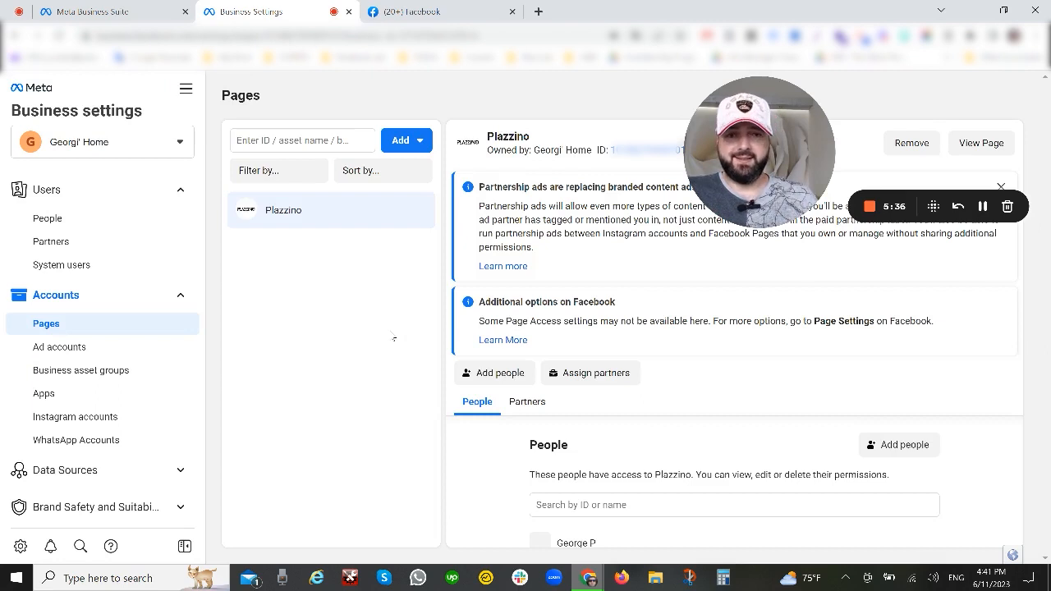
pyautogui.moveTo(488, 149); pyautogui.dragTo(595, 163)
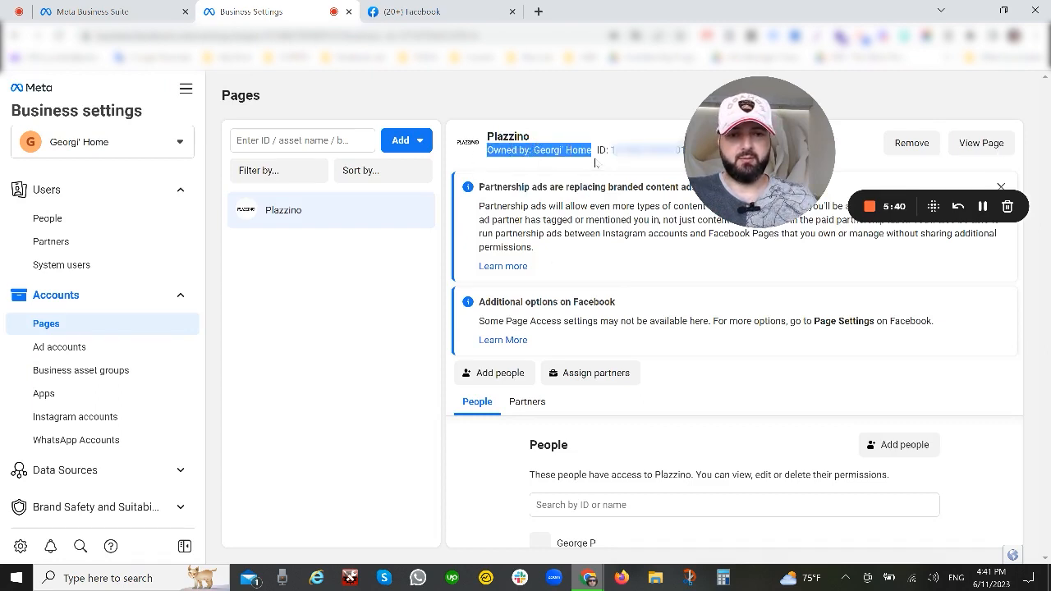
pyautogui.click(590, 186)
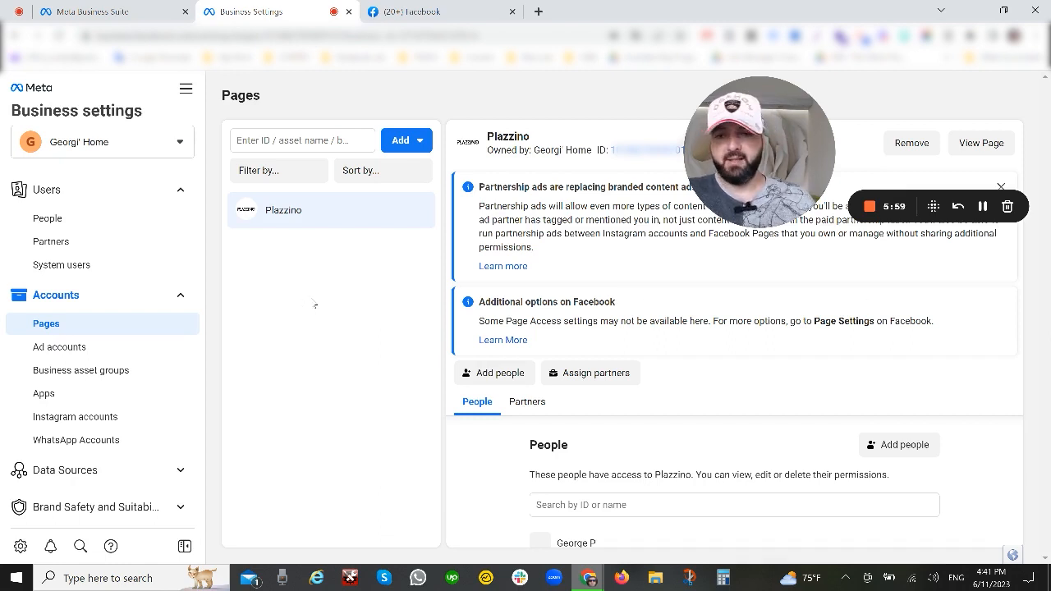
# Step: Start a new ad account named Georgi's Home with the time zone (GMT-07:00) America/Los Angeles
pyautogui.click(54, 346)
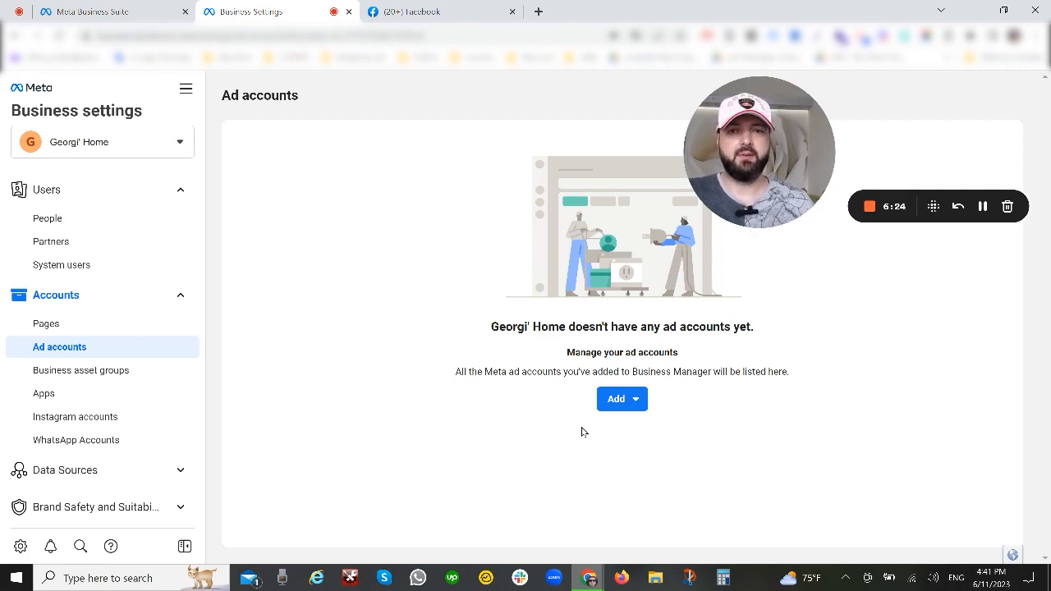
pyautogui.click(629, 399)
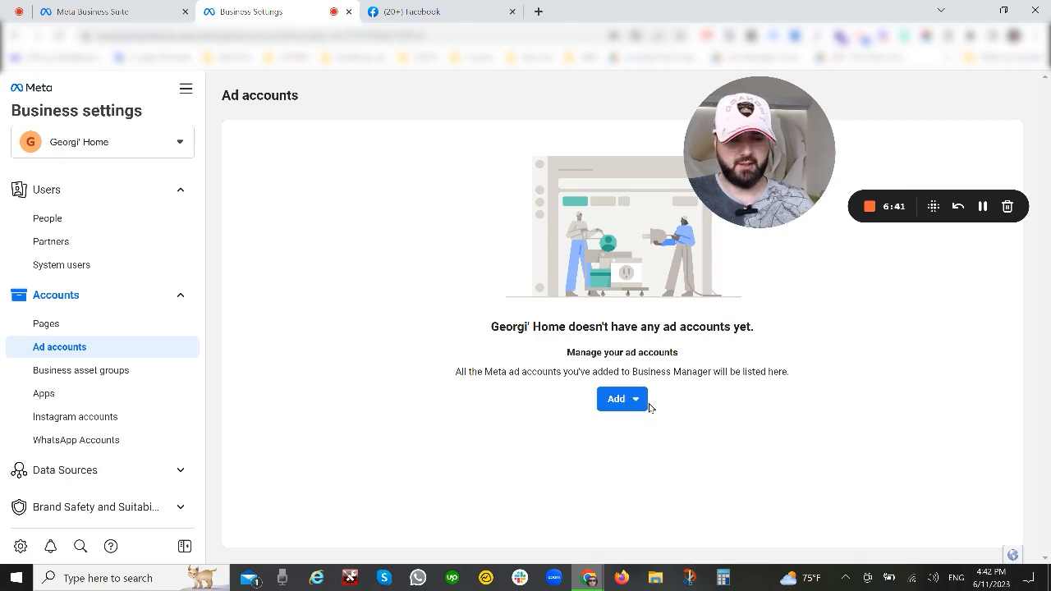
pyautogui.click(647, 406)
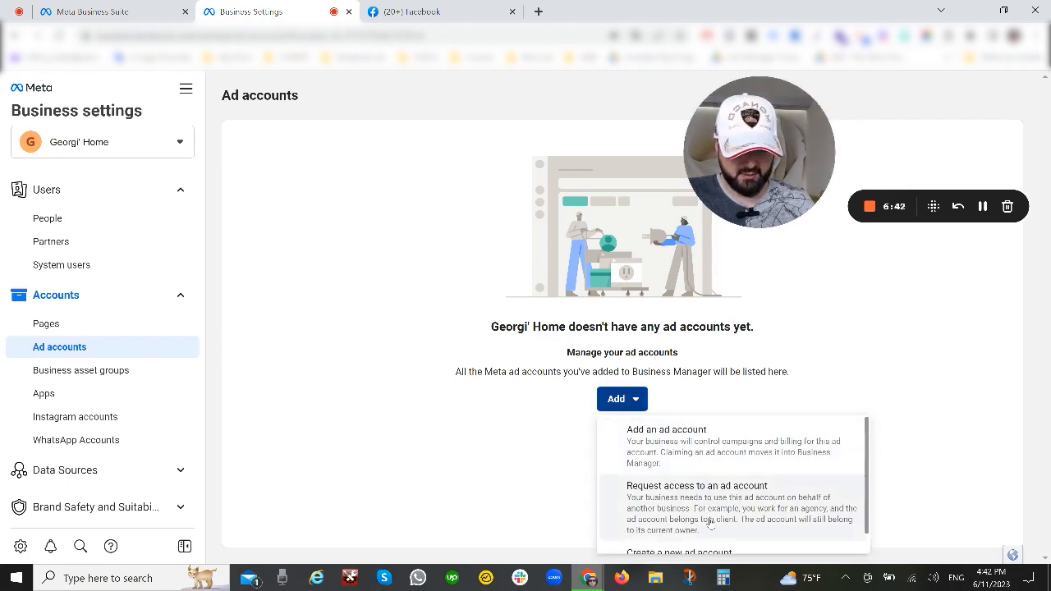
pyautogui.scroll(-1, 703, 491)
pyautogui.click(688, 542)
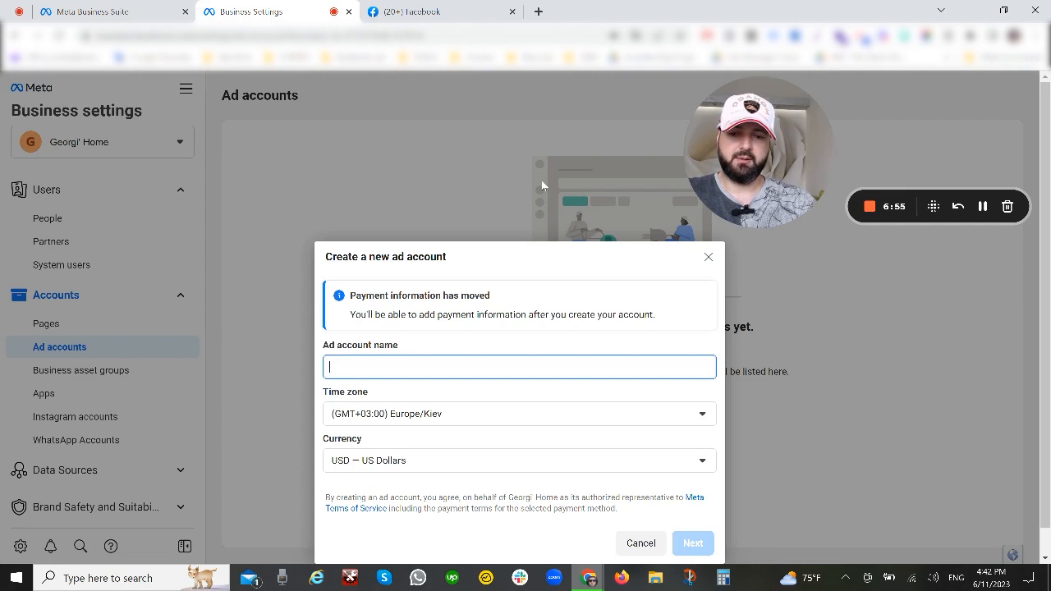
pyautogui.write('G')
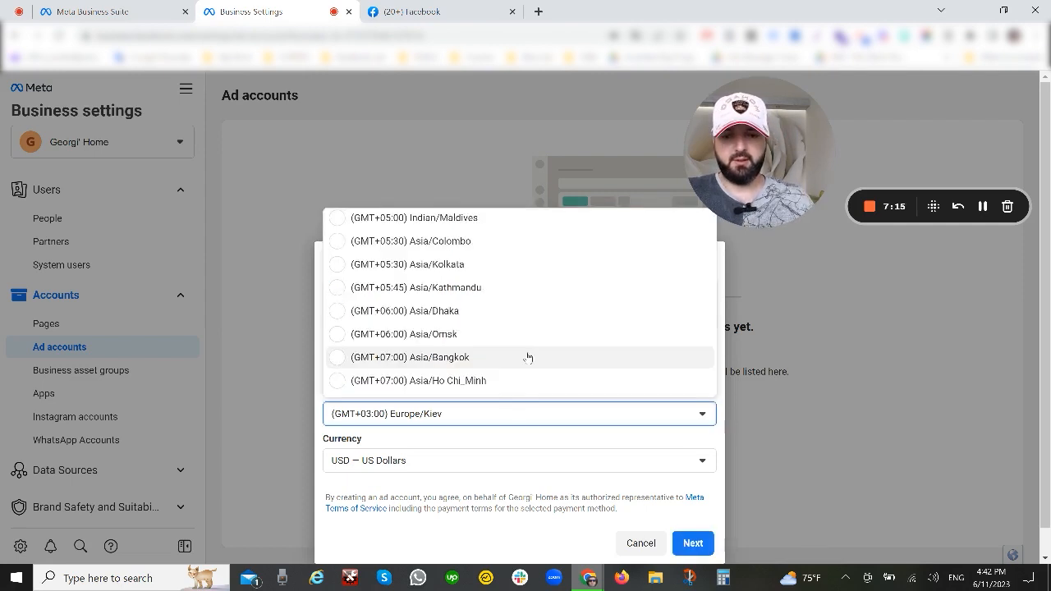
pyautogui.scroll(10, 532, 336)
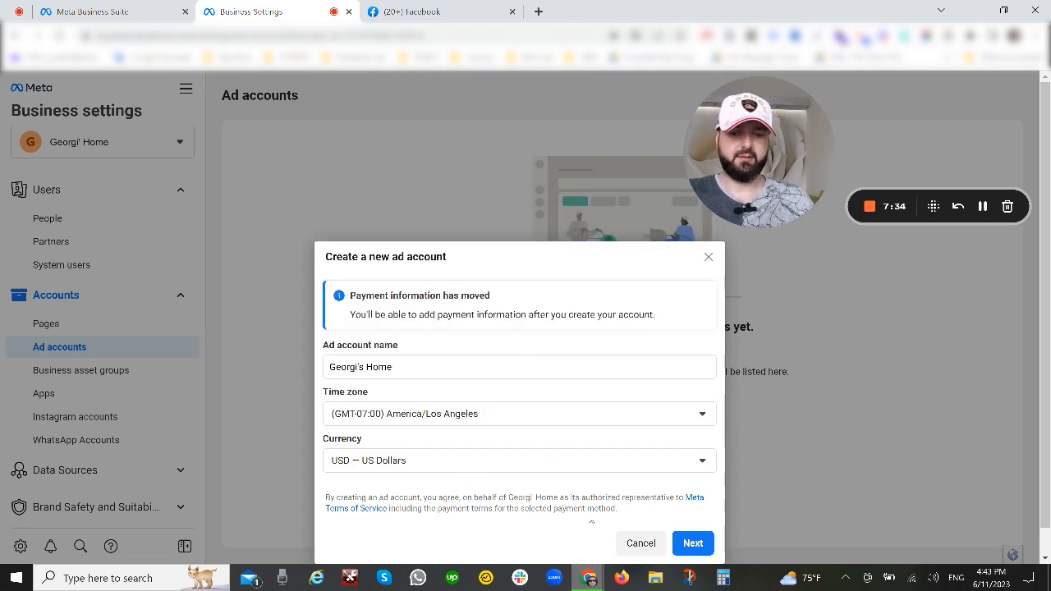
# Step: Review the currency choices, keep USD — US Dollars for the new ad account, and continue to its usage question
pyautogui.click(406, 465)
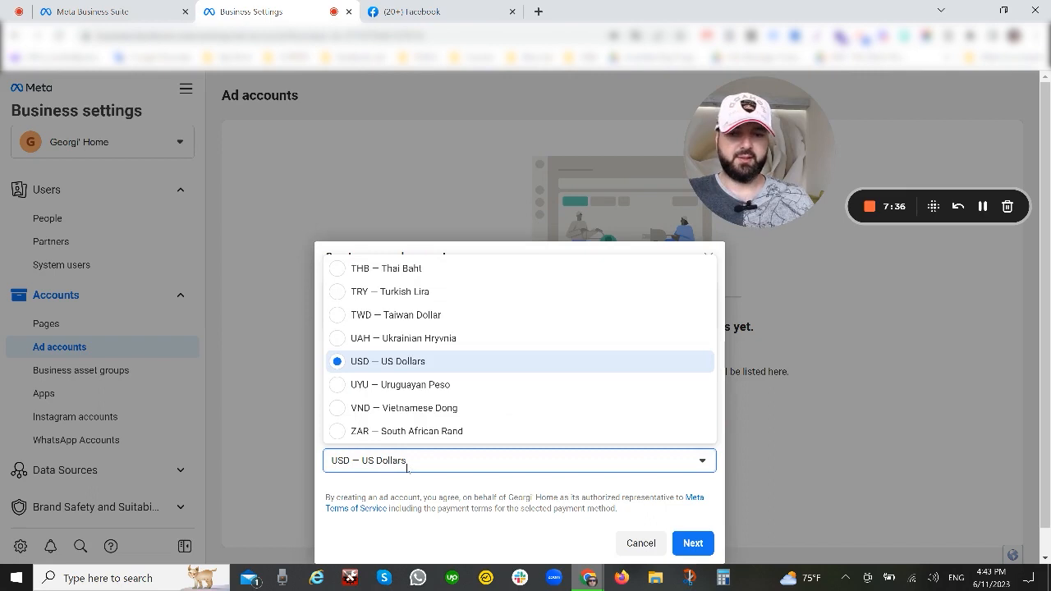
pyautogui.scroll(5, 432, 371)
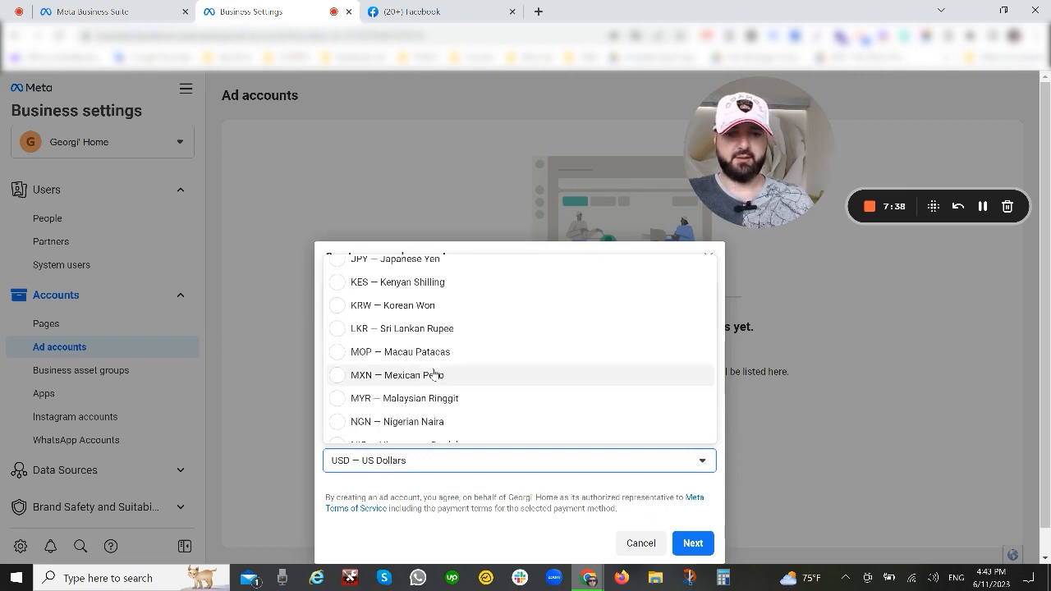
pyautogui.scroll(-5, 432, 370)
pyautogui.click(475, 508)
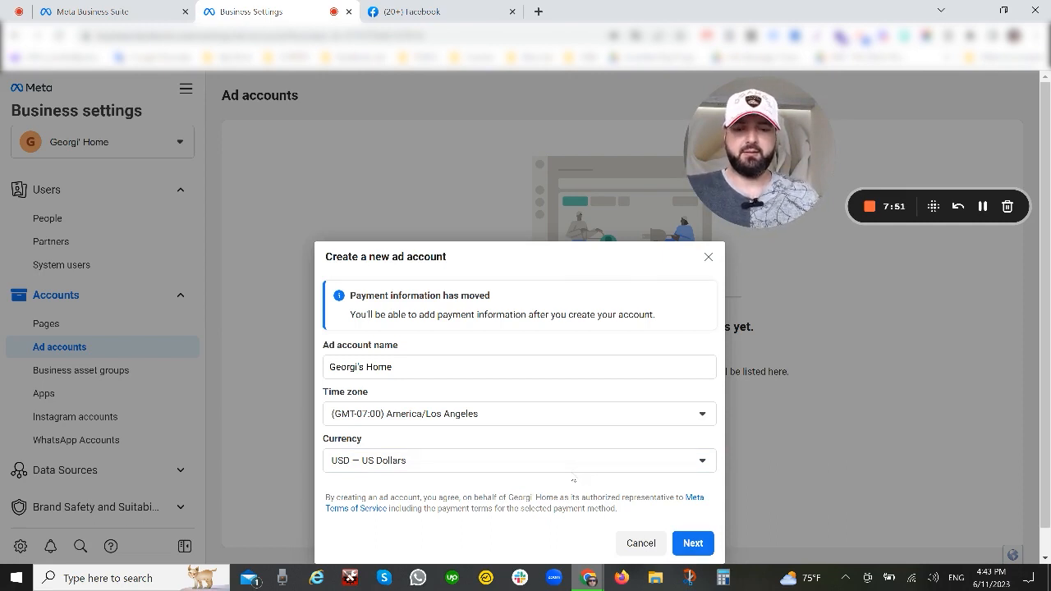
pyautogui.click(554, 469)
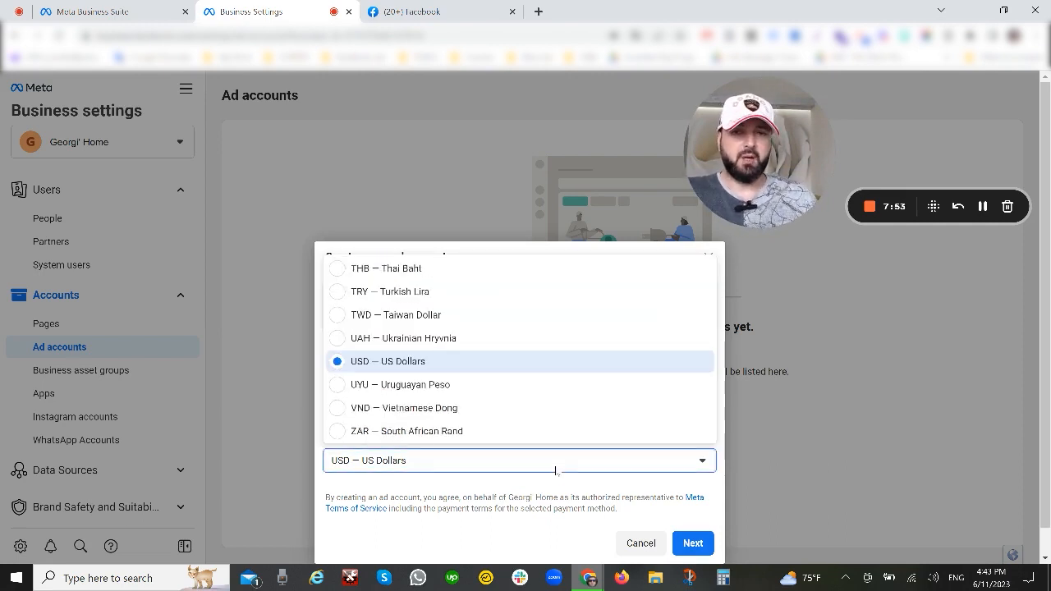
pyautogui.click(515, 491)
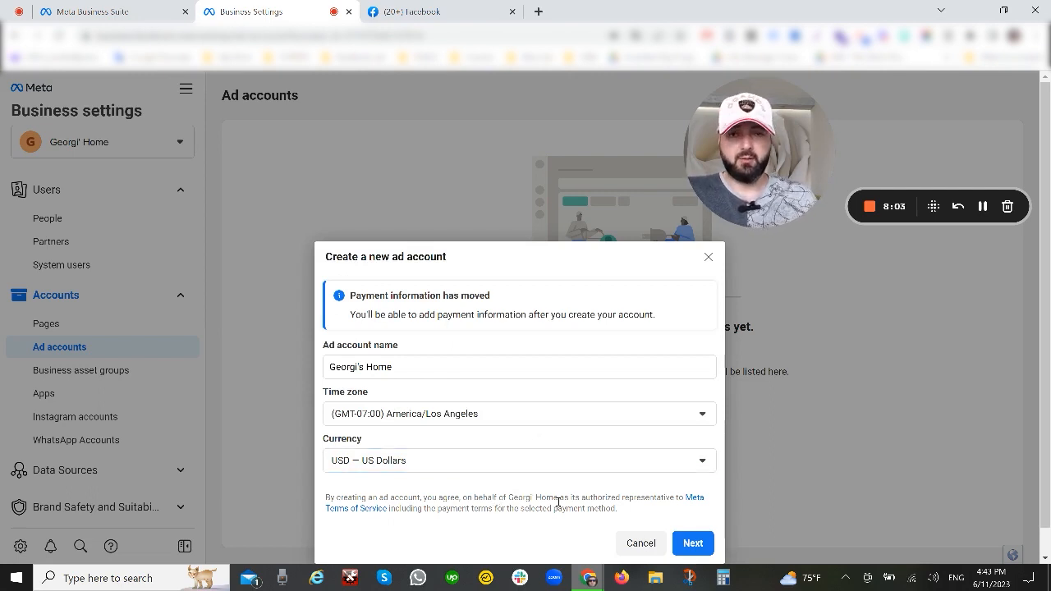
pyautogui.click(686, 543)
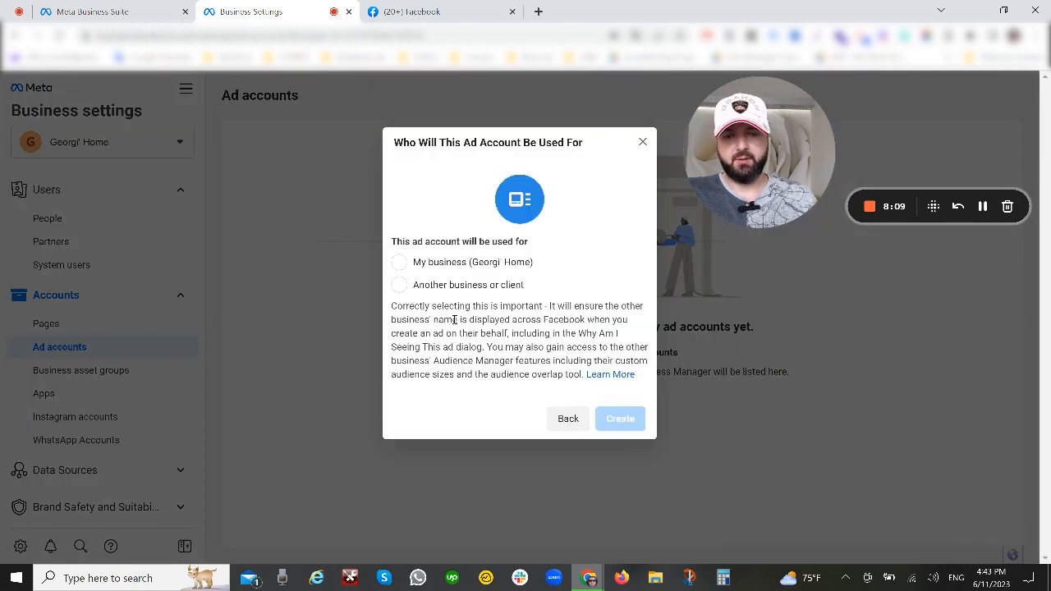
# Step: Create the ad account for My business, and assign the listed person full control of it with Manage ad accounts
pyautogui.click(411, 261)
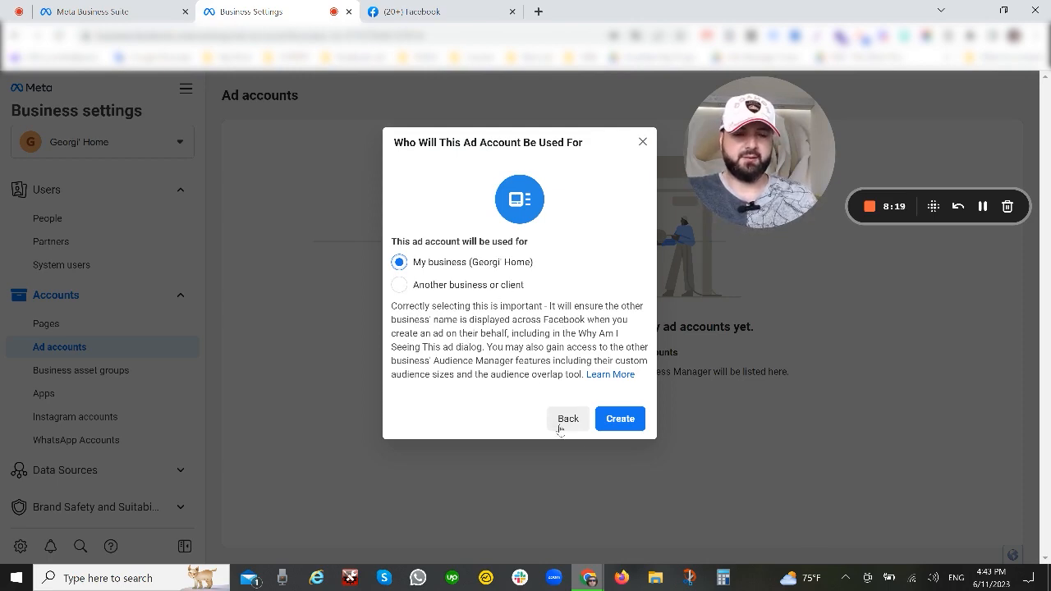
pyautogui.click(617, 421)
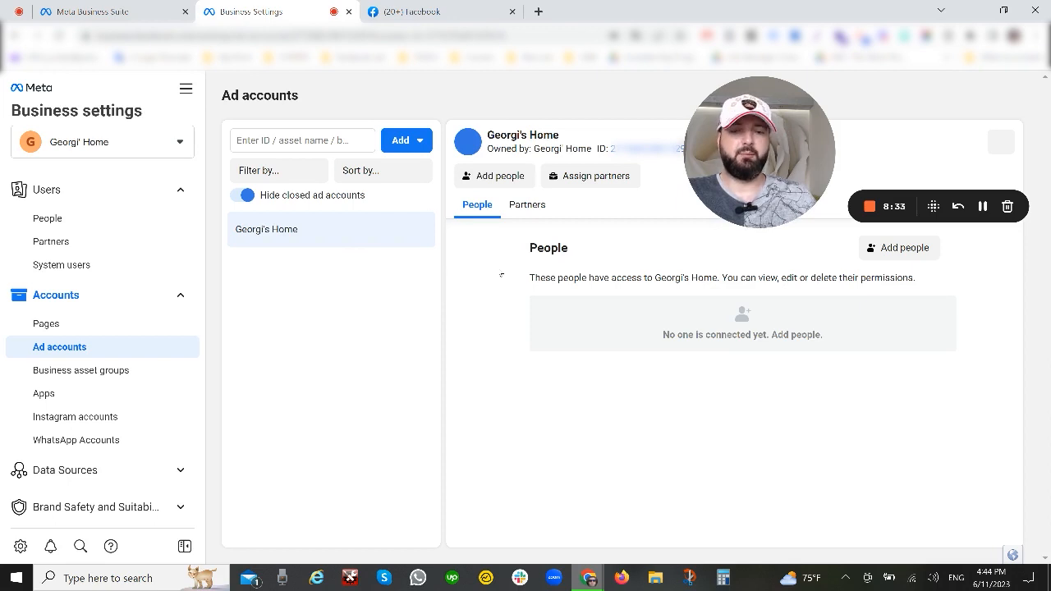
pyautogui.click(510, 180)
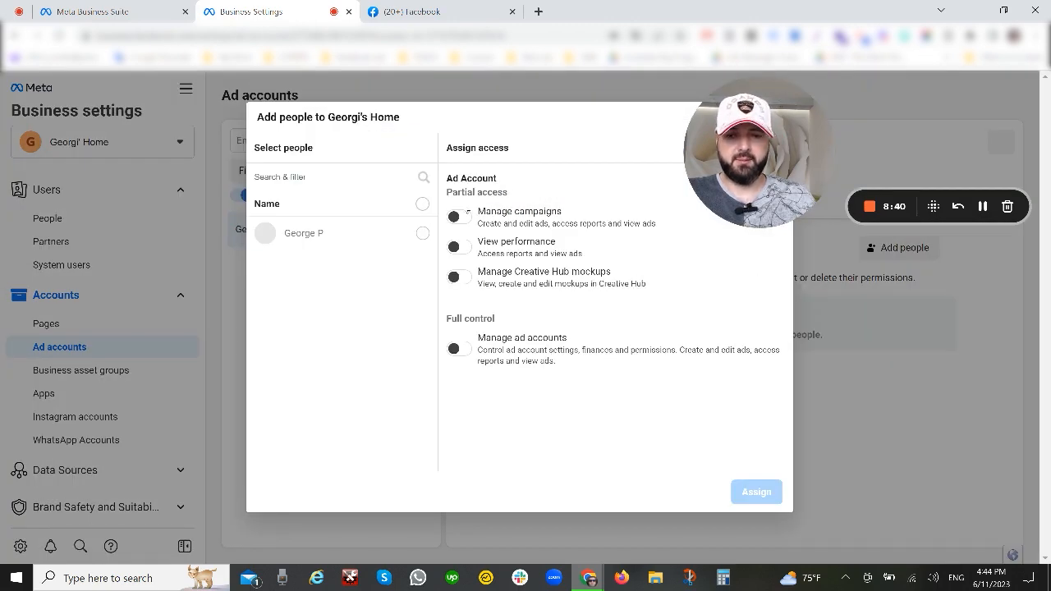
pyautogui.click(422, 234)
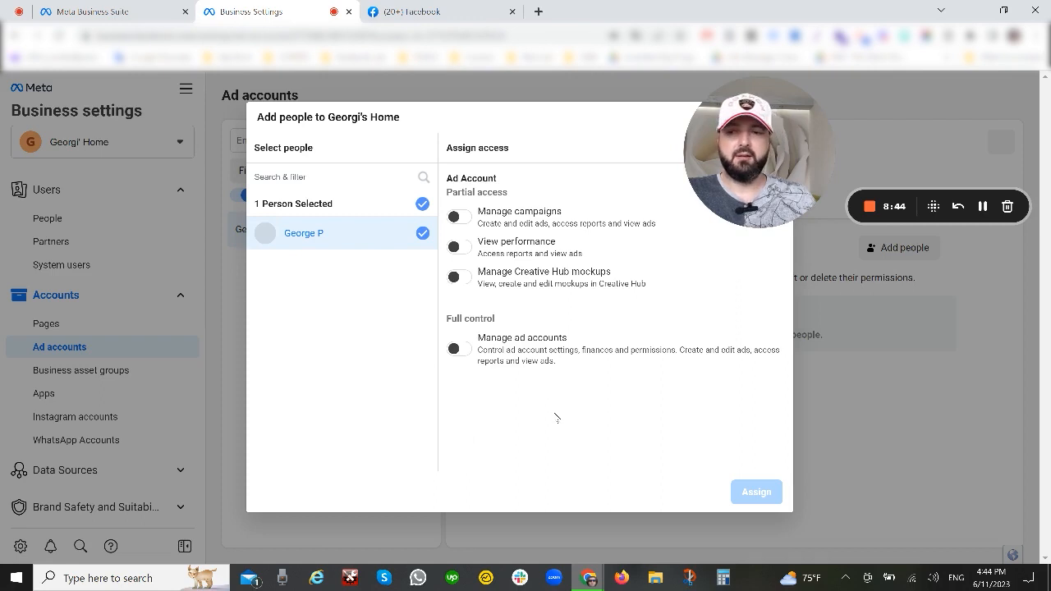
pyautogui.click(457, 352)
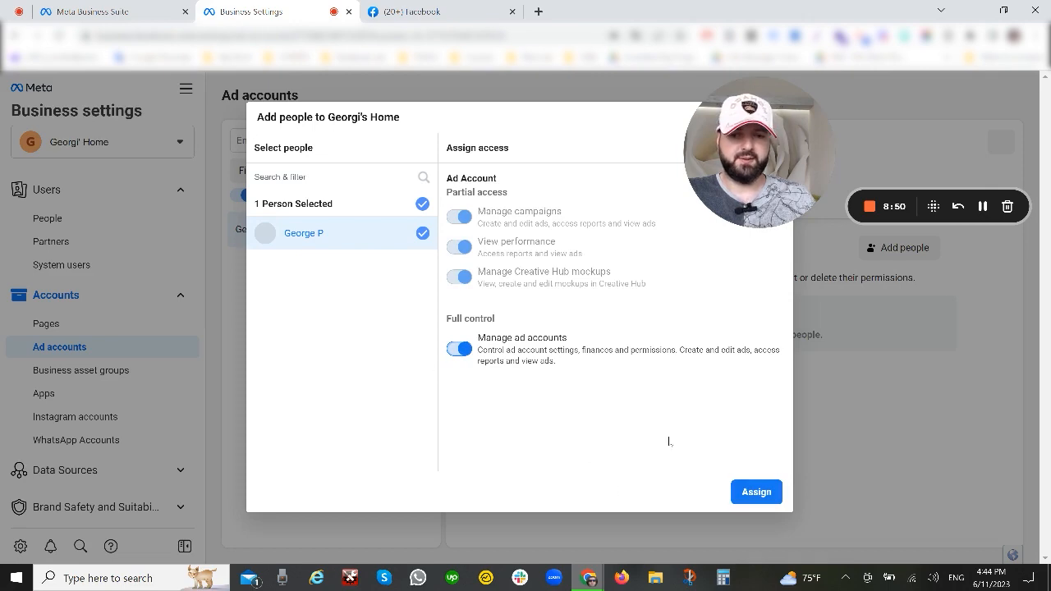
pyautogui.click(757, 492)
pyautogui.click(622, 303)
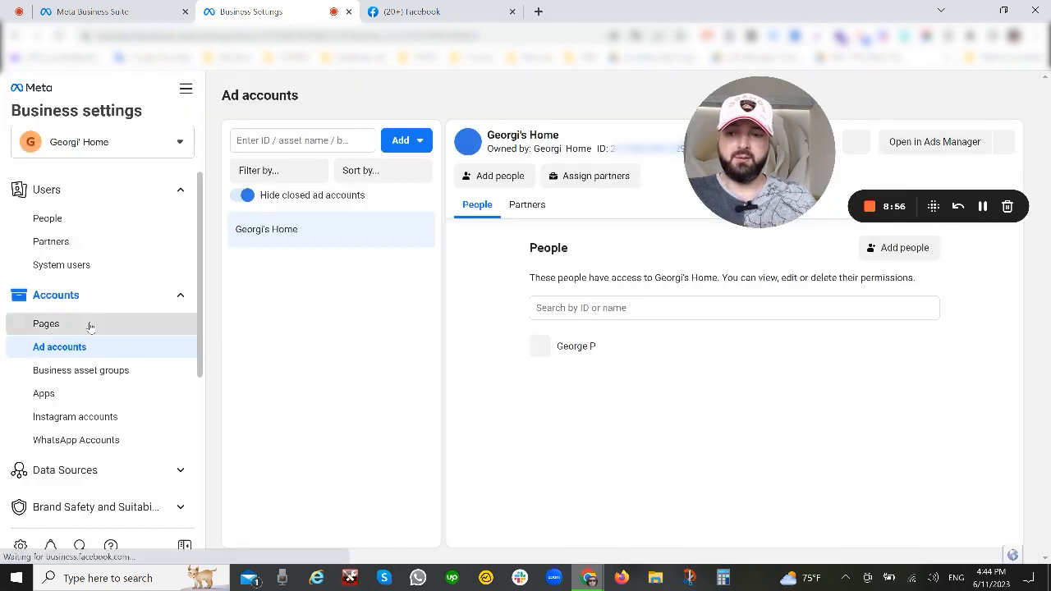
# Step: Review the Plazzino Page's entry under Pages and the list of available business accounts
pyautogui.click(90, 325)
pyautogui.scroll(-1, 1049, 342)
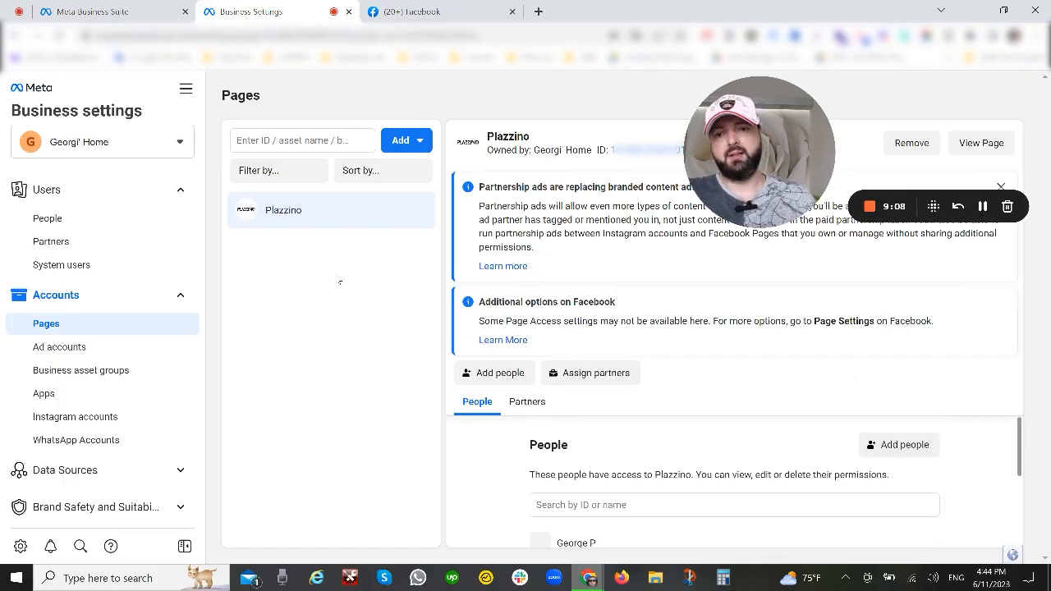
pyautogui.click(98, 142)
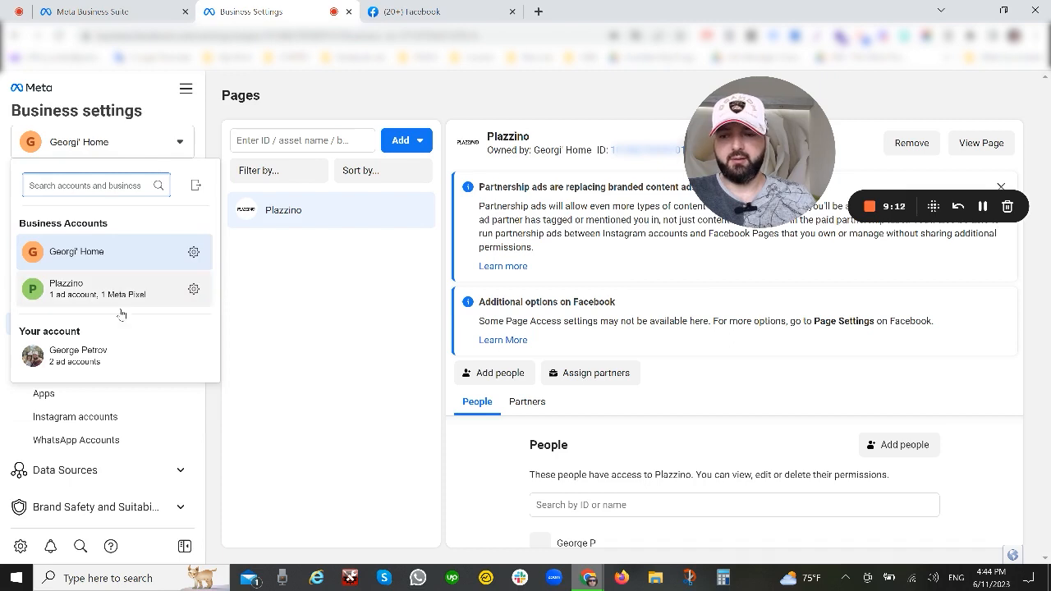
pyautogui.click(362, 311)
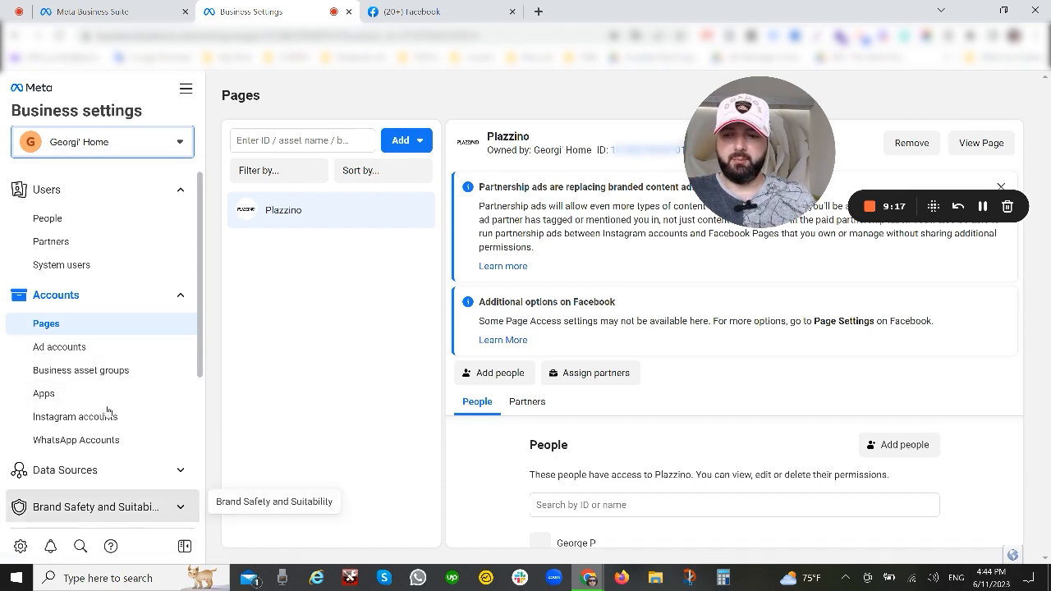
# Step: Review the Business asset groups section and its options for organizing work, without creating a group
pyautogui.click(114, 371)
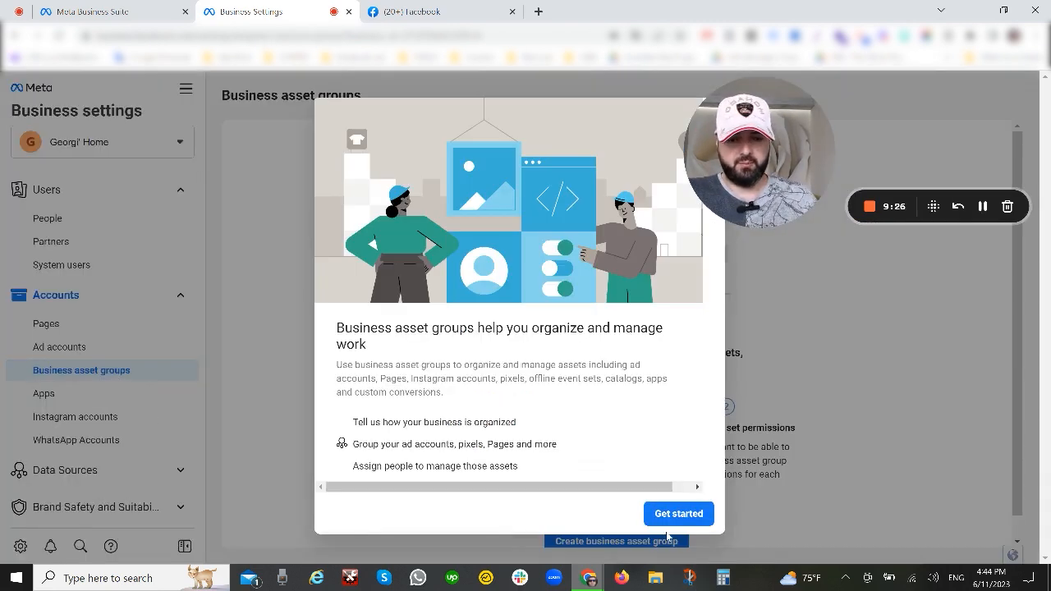
pyautogui.click(676, 514)
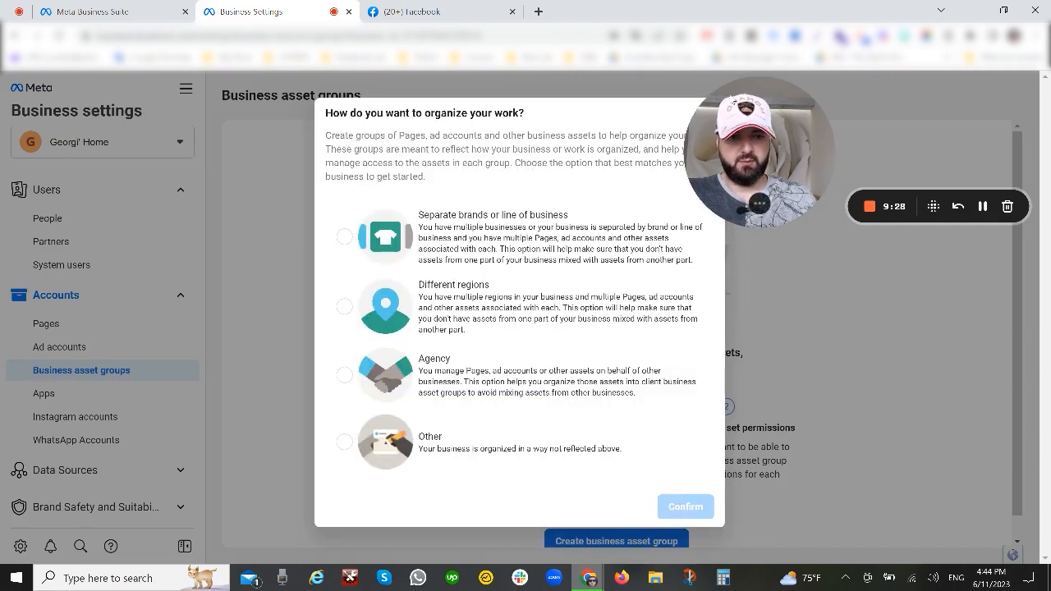
pyautogui.click(767, 496)
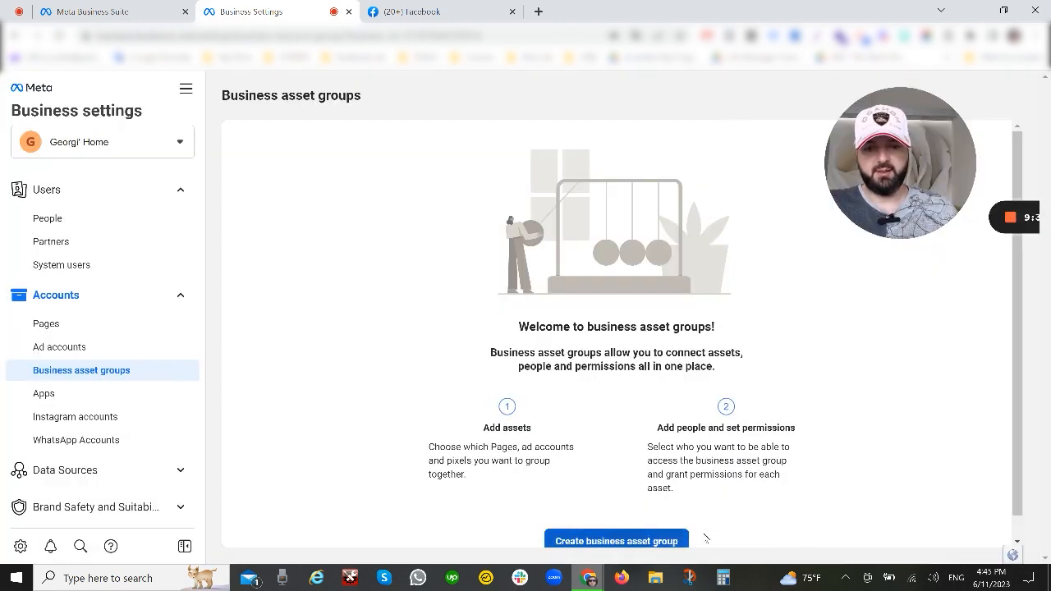
pyautogui.scroll(-1, 816, 518)
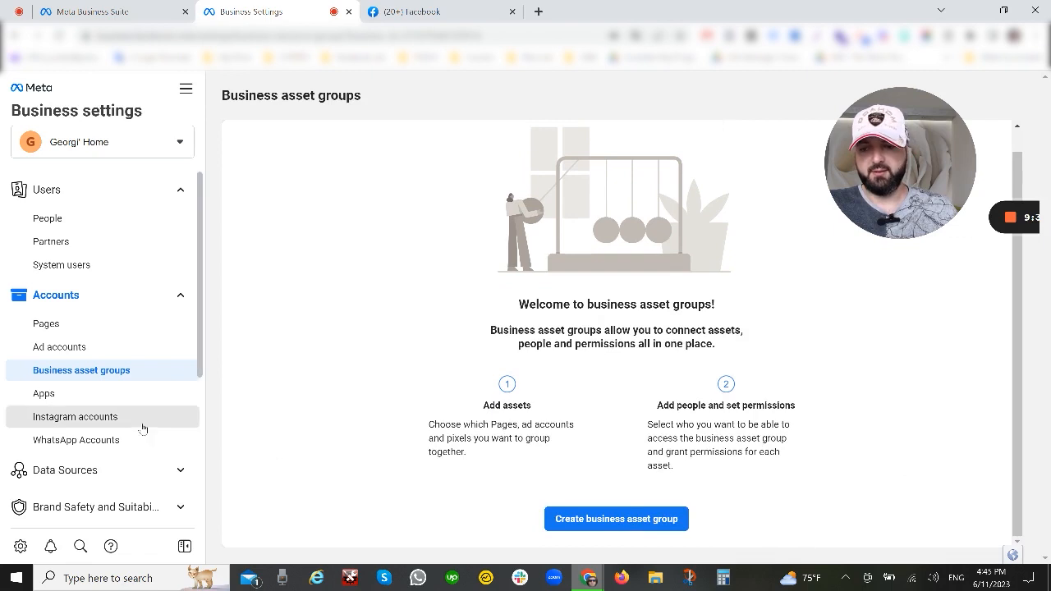
# Step: Check the Apps section, and start connecting an Instagram account to the business
pyautogui.click(73, 393)
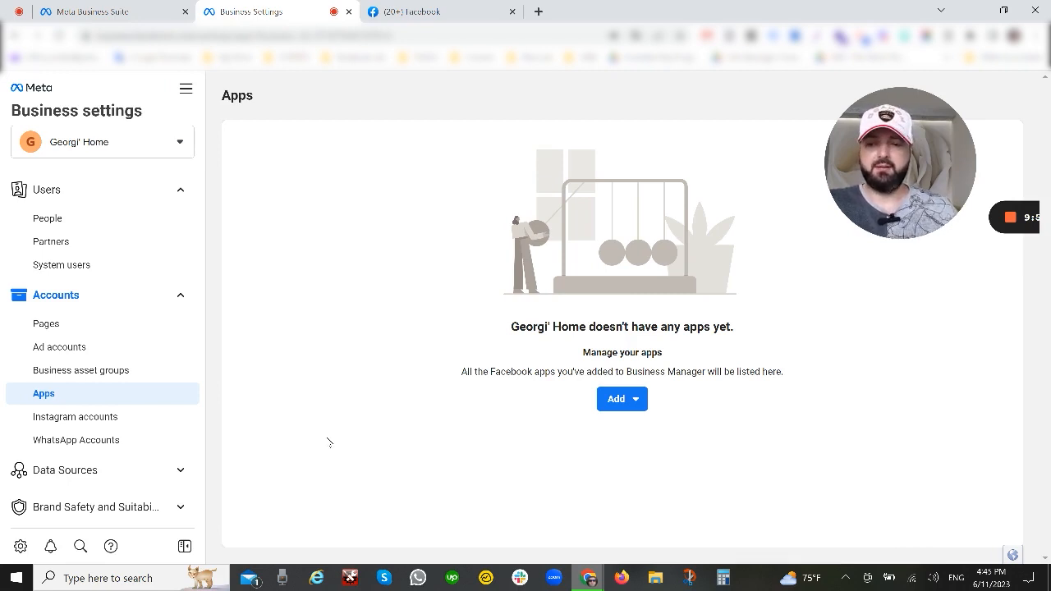
pyautogui.click(153, 419)
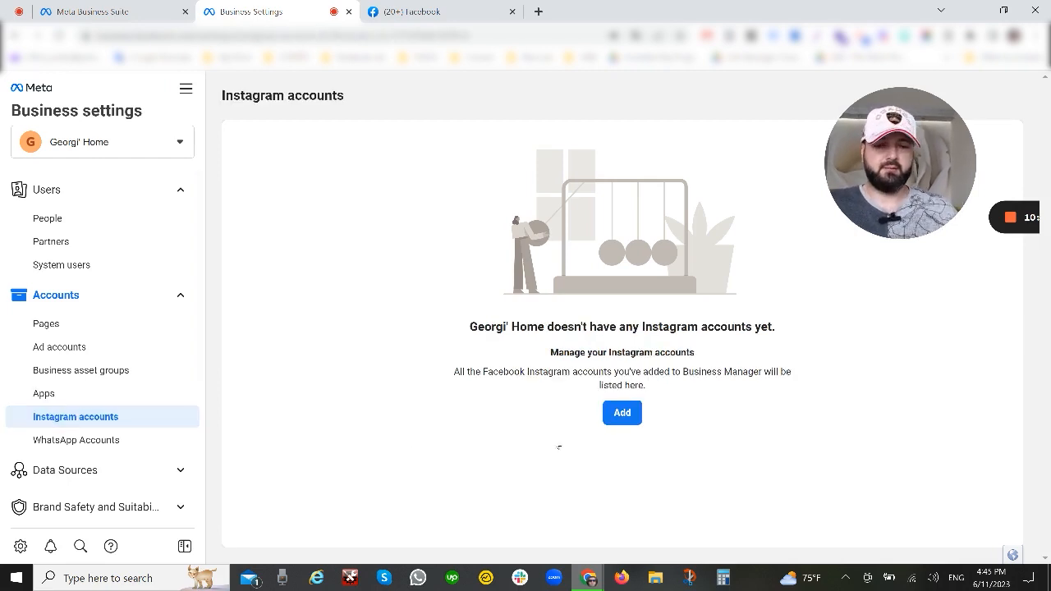
pyautogui.click(628, 415)
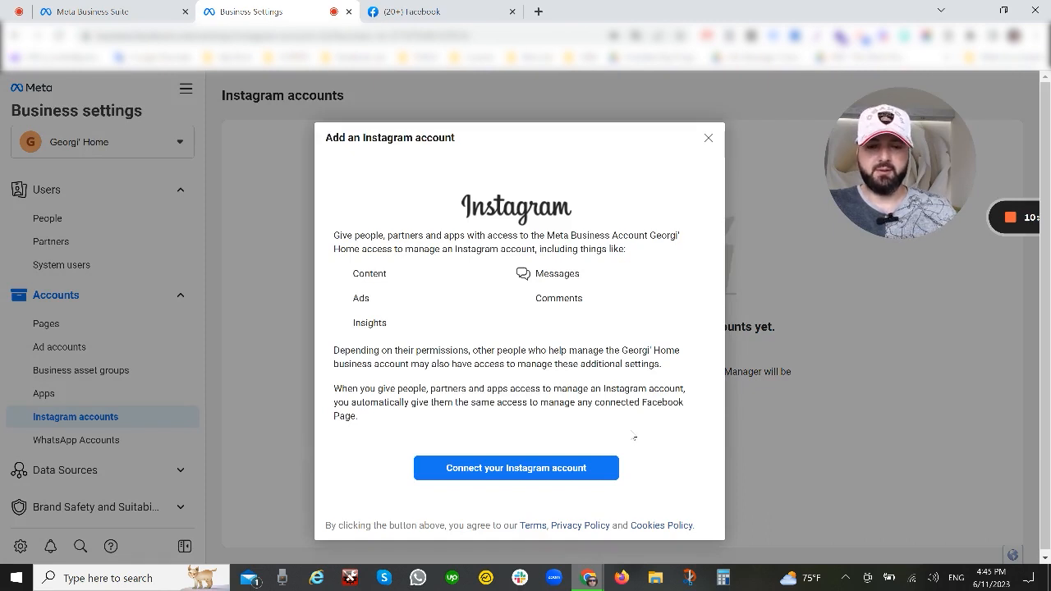
pyautogui.click(535, 474)
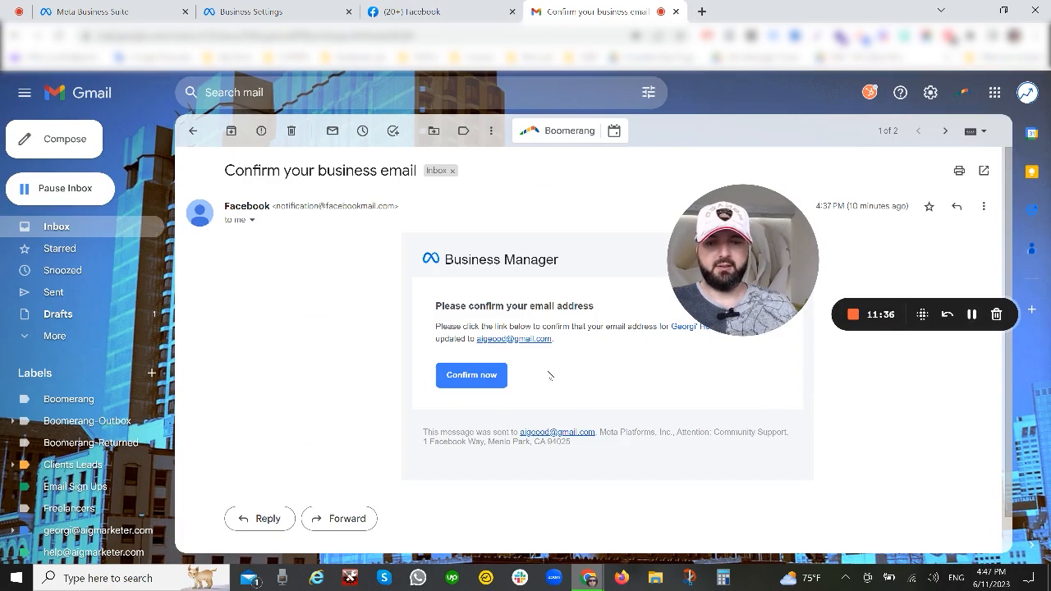
# Step: Confirm the business email address from the Facebook message in Gmail, and move the new Business Settings tab beside Meta Business Suite
pyautogui.click(471, 378)
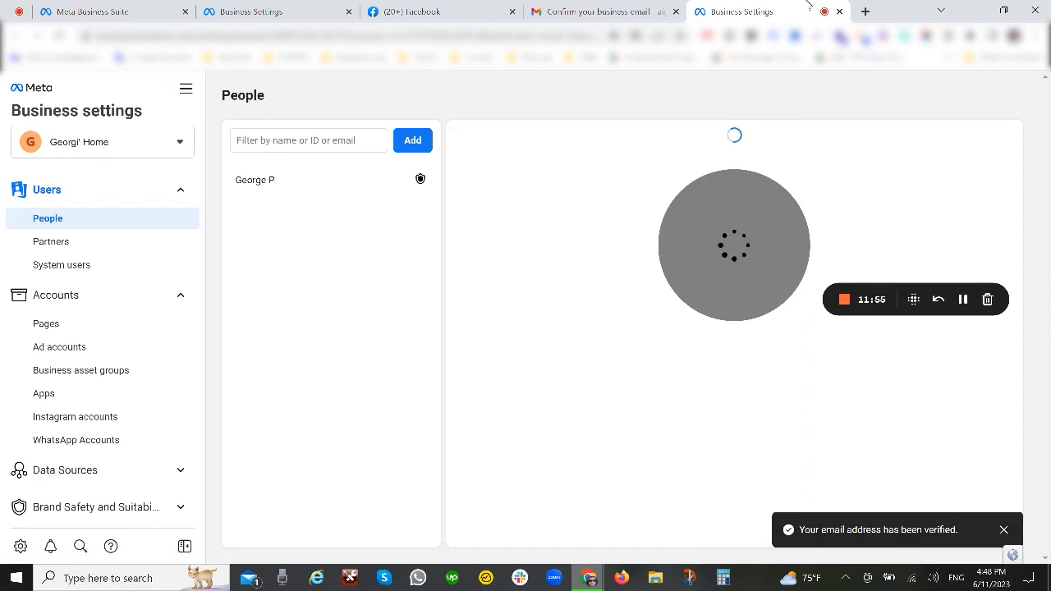
pyautogui.moveTo(808, 6); pyautogui.dragTo(316, 12)
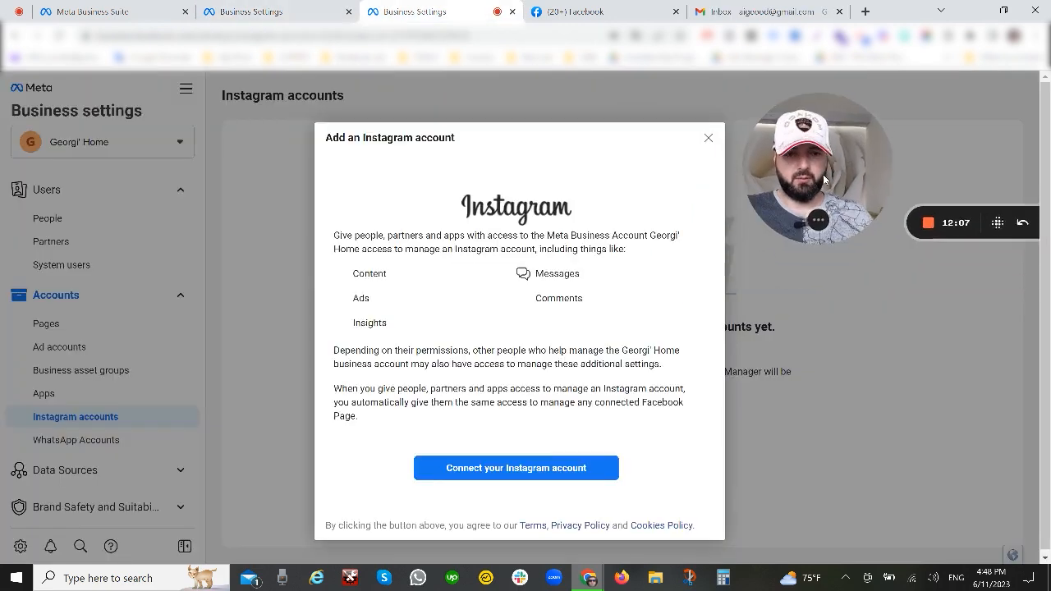
pyautogui.moveTo(824, 180); pyautogui.dragTo(830, 173)
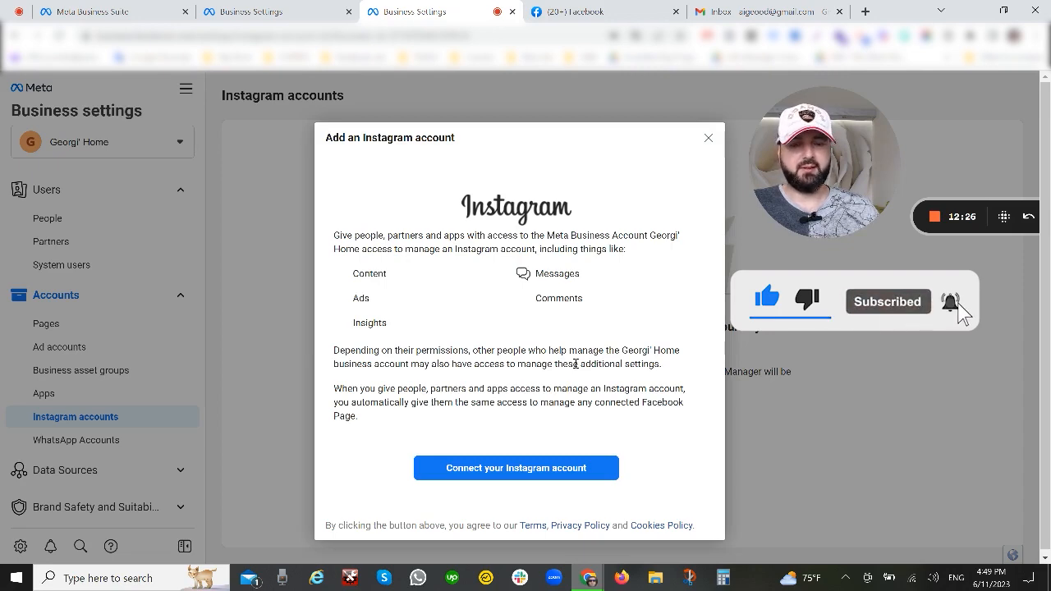
pyautogui.moveTo(876, 201); pyautogui.dragTo(842, 202)
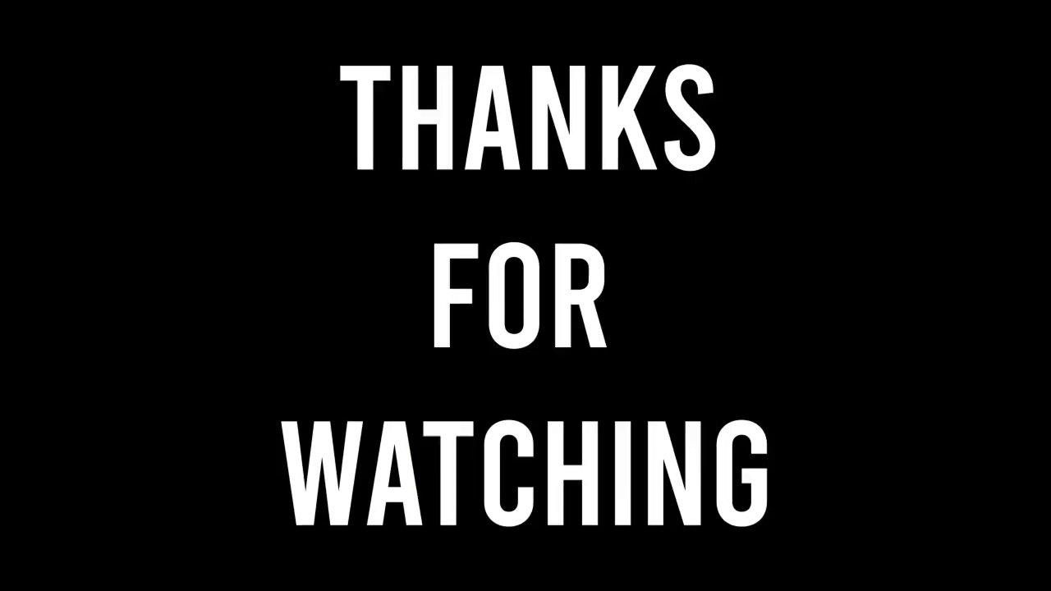